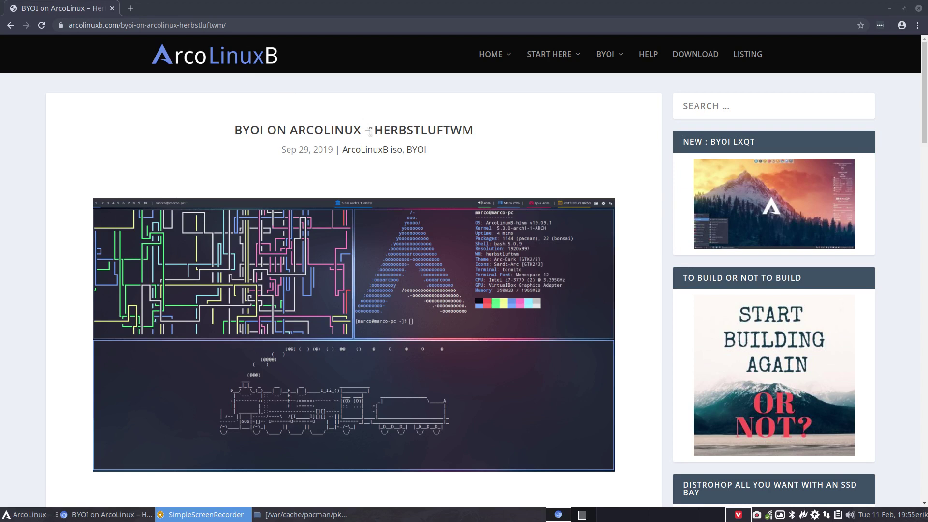
left_click_drag(372, 130, 490, 136)
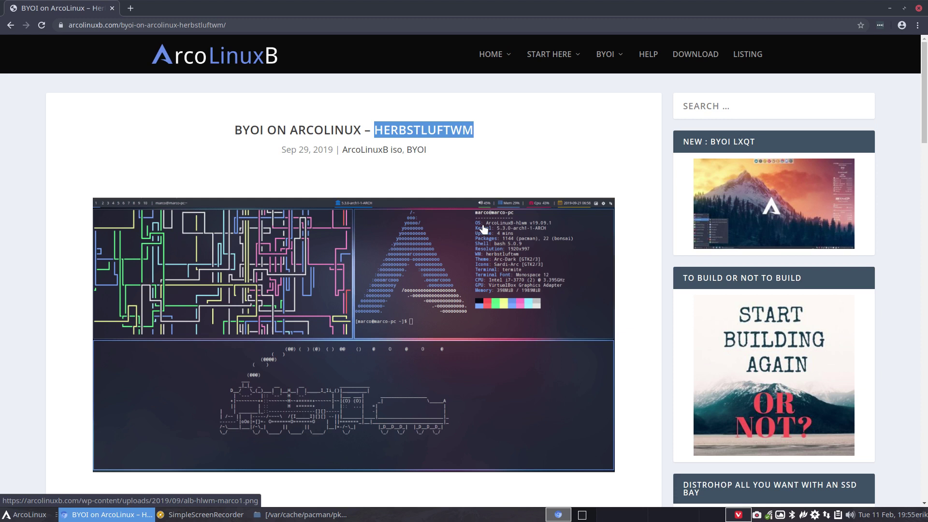
scroll(483, 229, "down", 2)
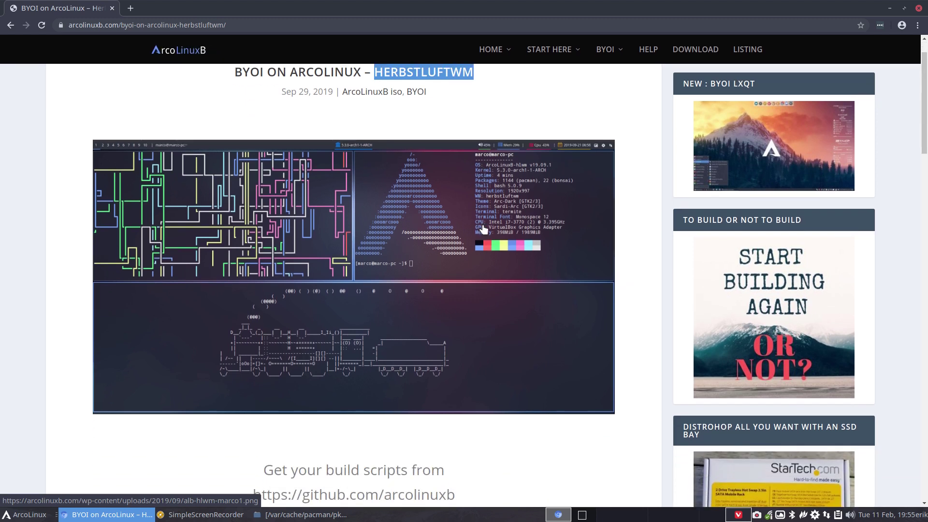
mouse_move(606, 55)
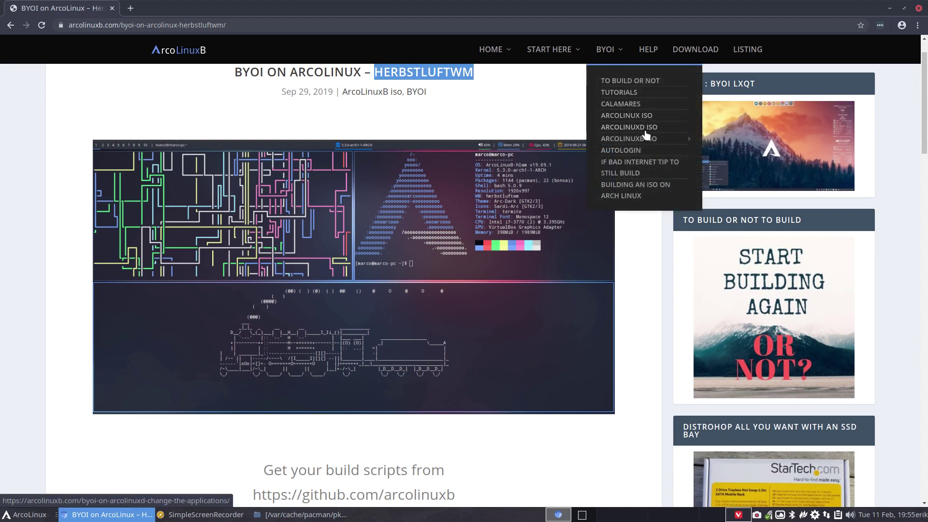
mouse_move(648, 140)
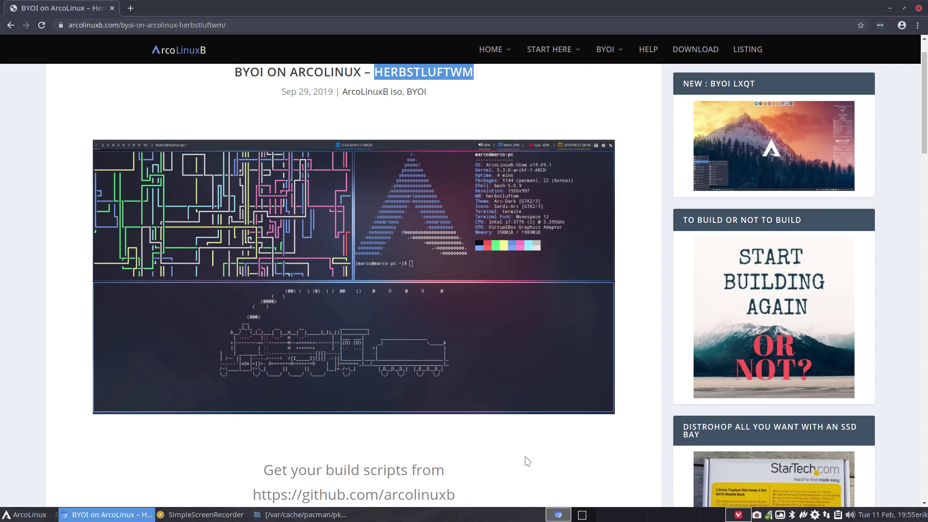
scroll(527, 462, "down", 5)
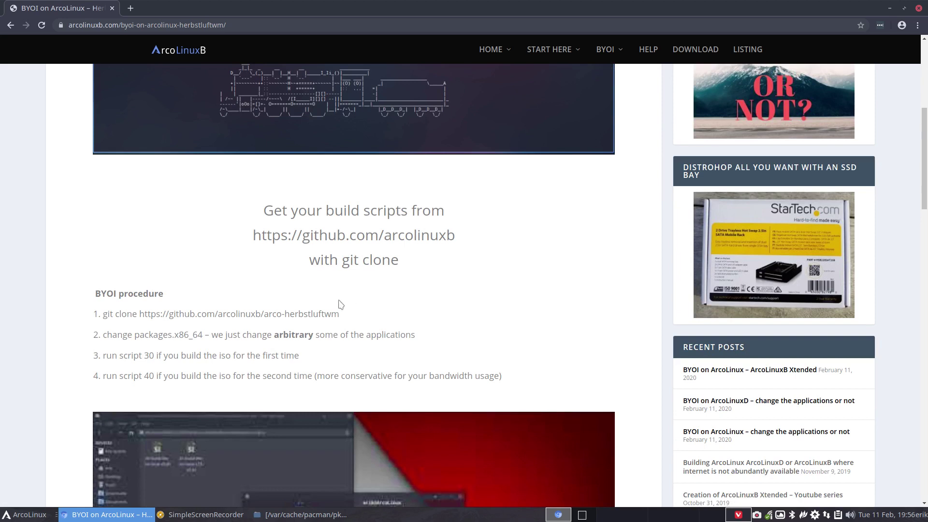
left_click_drag(106, 314, 338, 317)
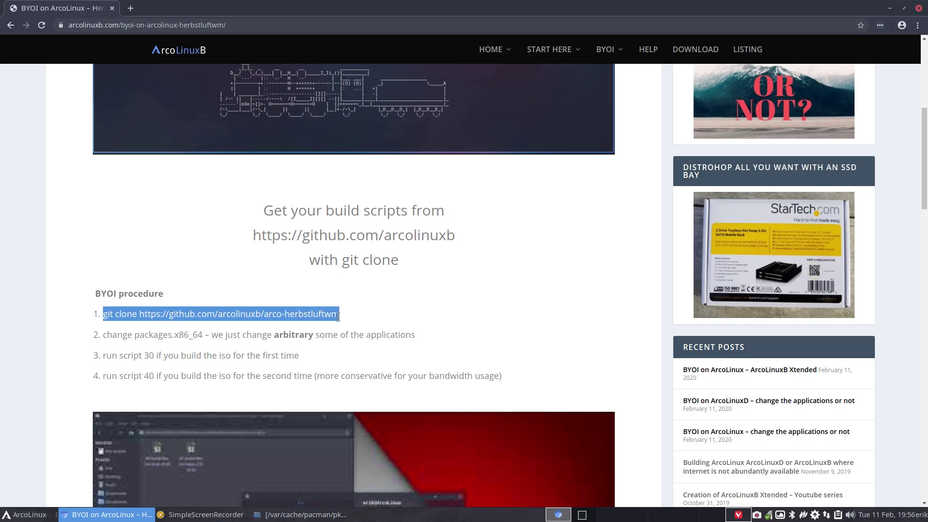
Copy the git clone command and run it in a terminal opened on the Desktop.
right_click(330, 317)
left_click(364, 321)
key("ctrl+alt+d")
right_click(215, 126)
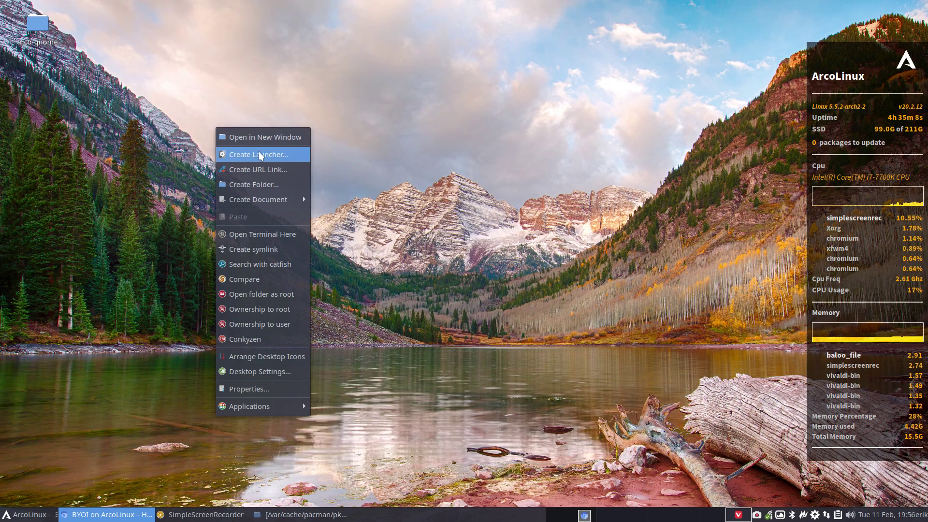
left_click(273, 230)
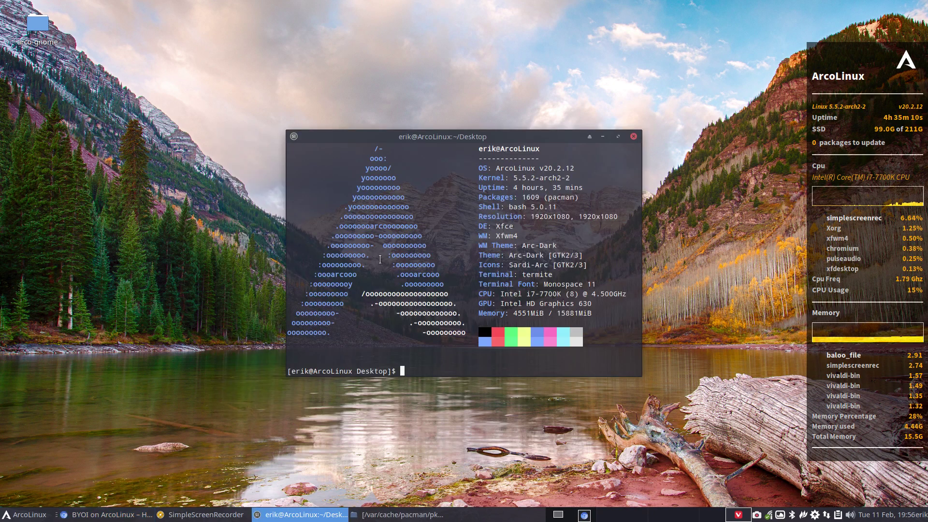
key("ctrl+shift+v")
key("Return")
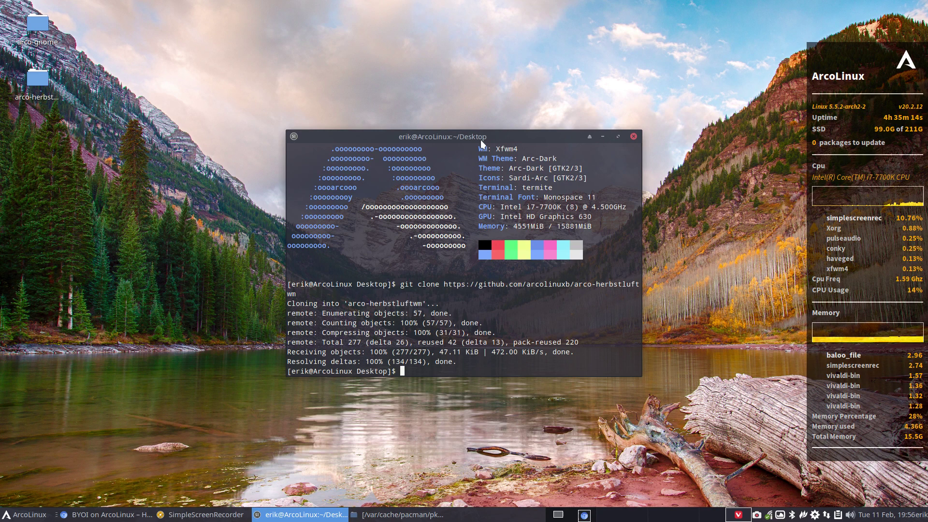
Delete the arco-gnome desktop folder and move arco-herbstluftwm into the top icon slot.
left_click_drag(480, 137, 460, 82)
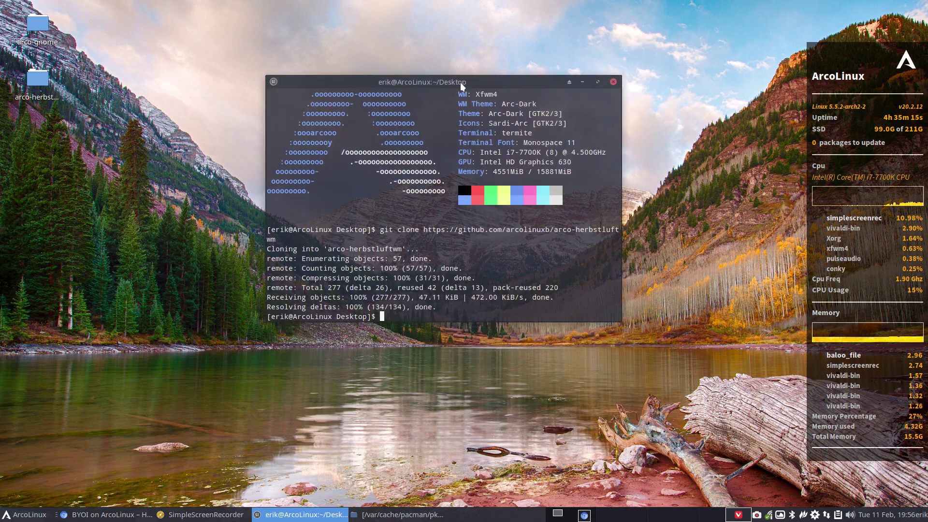
left_click(38, 24)
key("Delete")
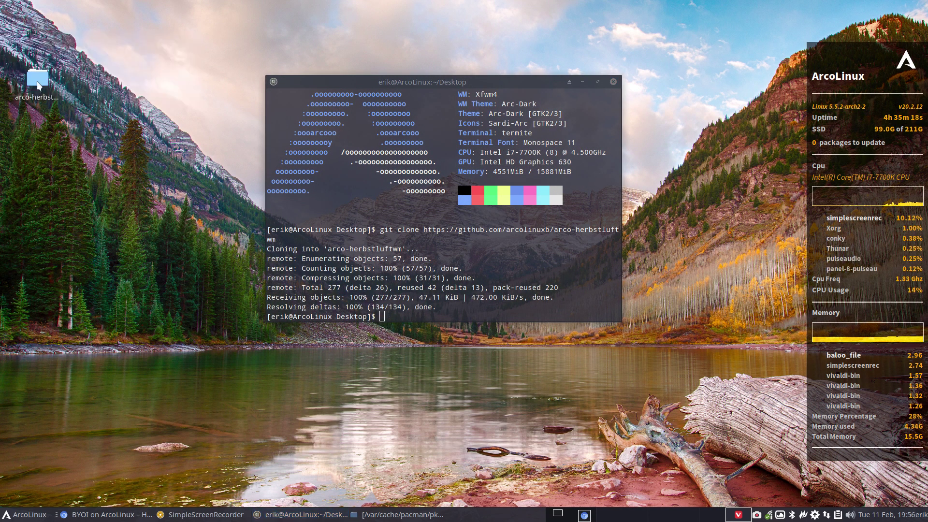
left_click_drag(39, 73, 39, 22)
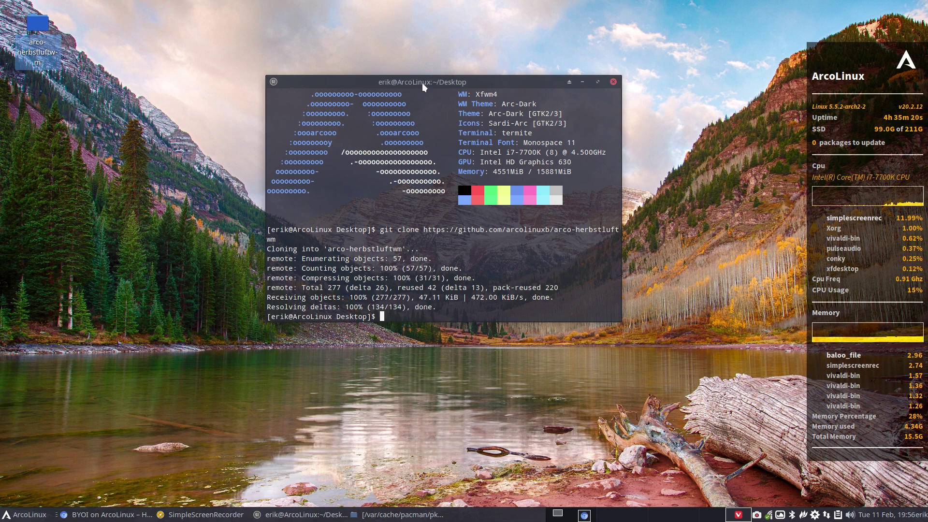
left_click_drag(422, 86, 545, 159)
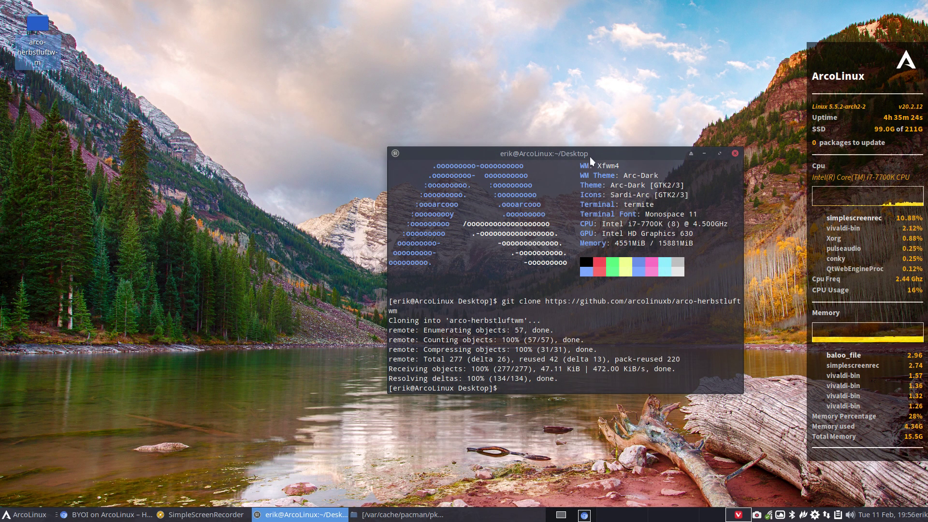
Open packages.x86_64 from arco-herbstluftwm/archiso in the text editor.
left_click(705, 153)
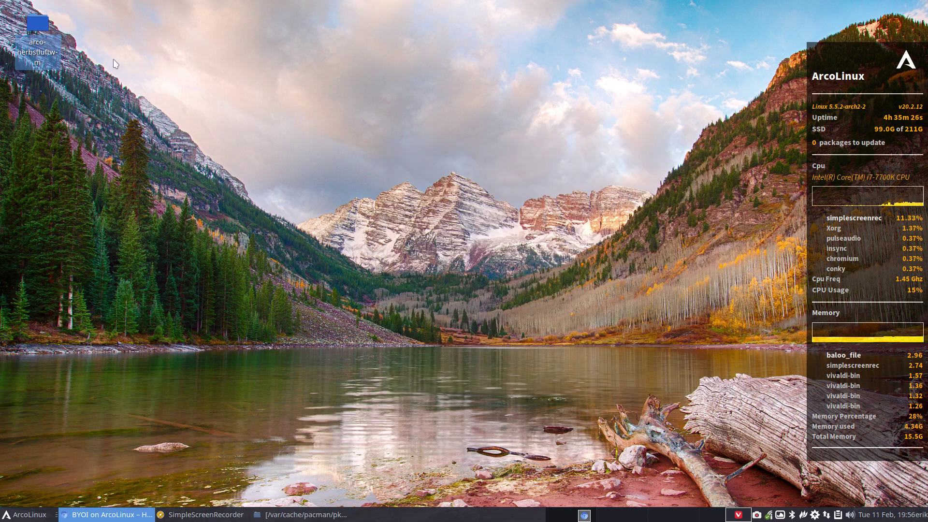
double_click(37, 25)
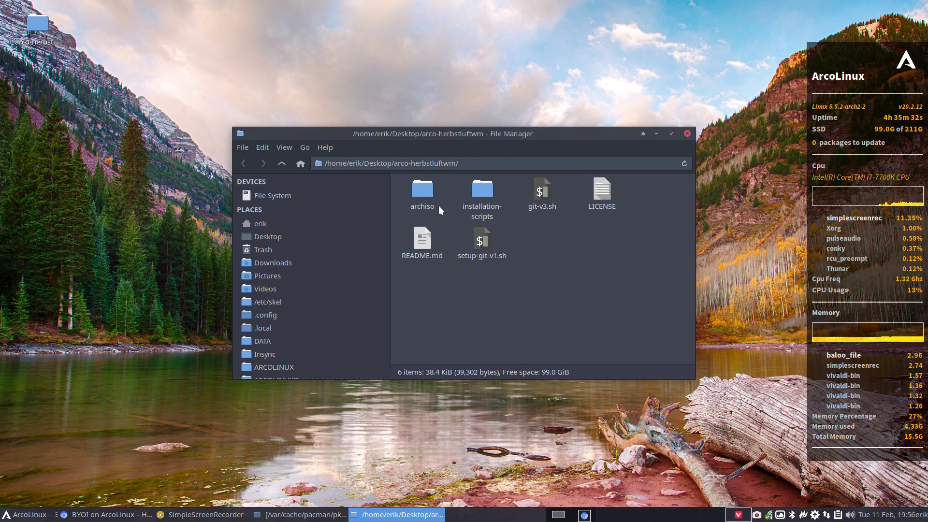
double_click(424, 194)
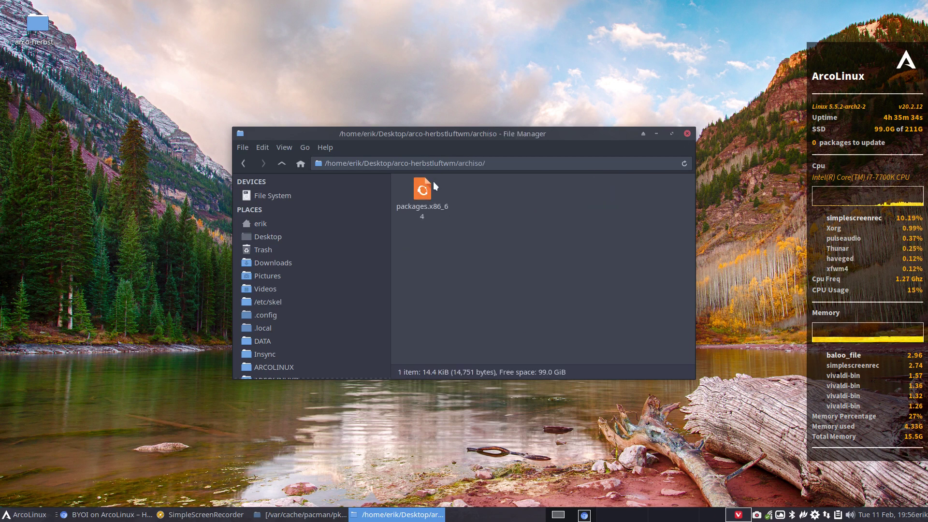
double_click(423, 189)
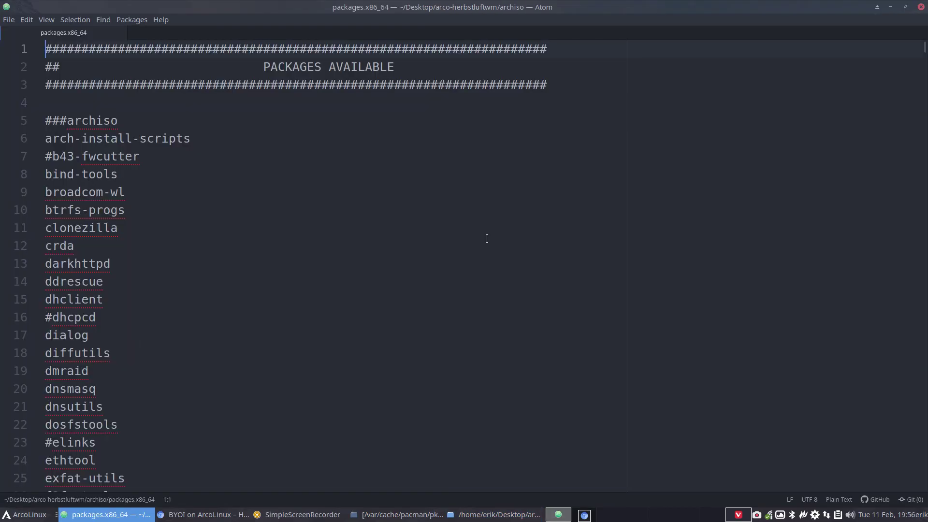
Uncomment gimp, inkscape and libreoffice-fresh in the package list and save it.
left_click(332, 265)
key("ctrl+f")
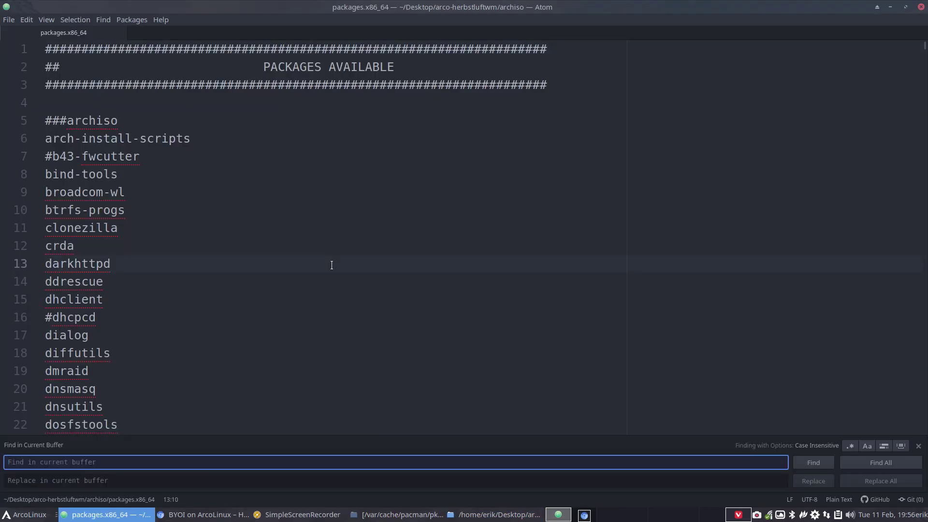
type("gimp")
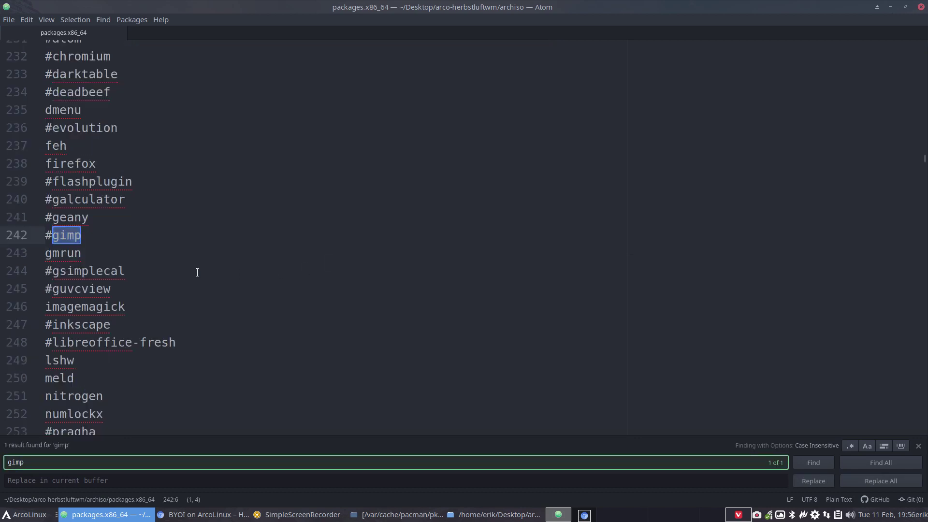
left_click(53, 235)
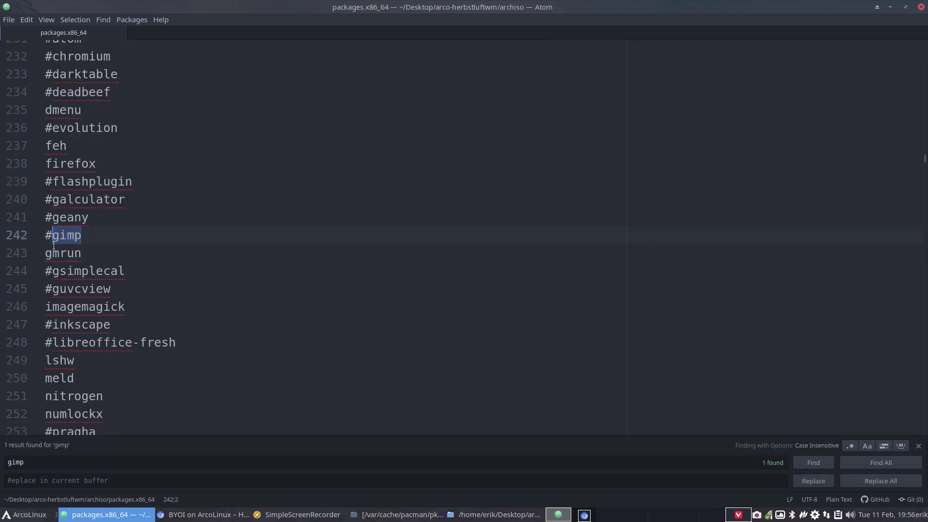
key("BackSpace")
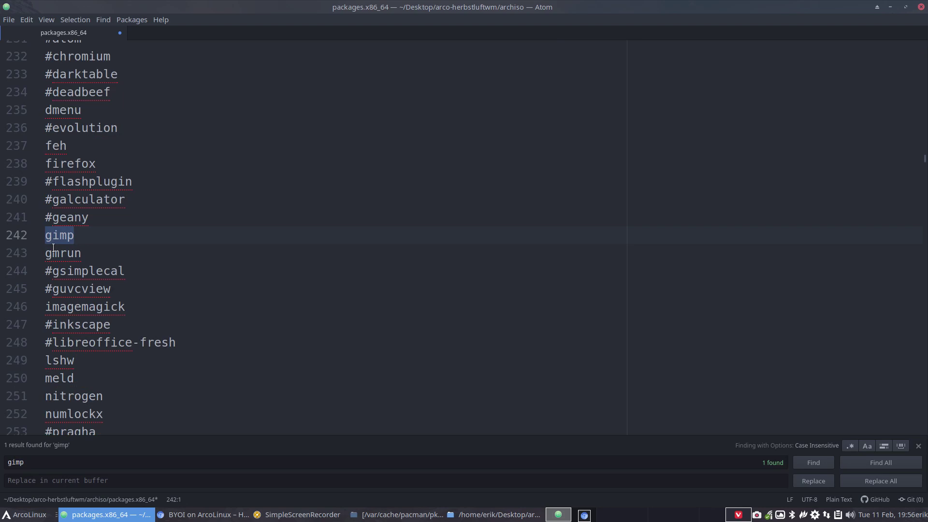
key("ctrl+f")
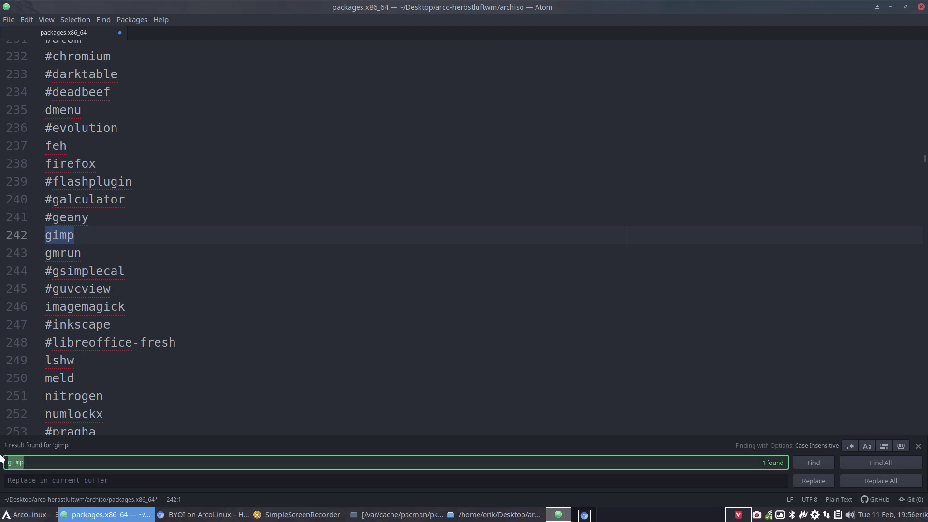
type("inksca")
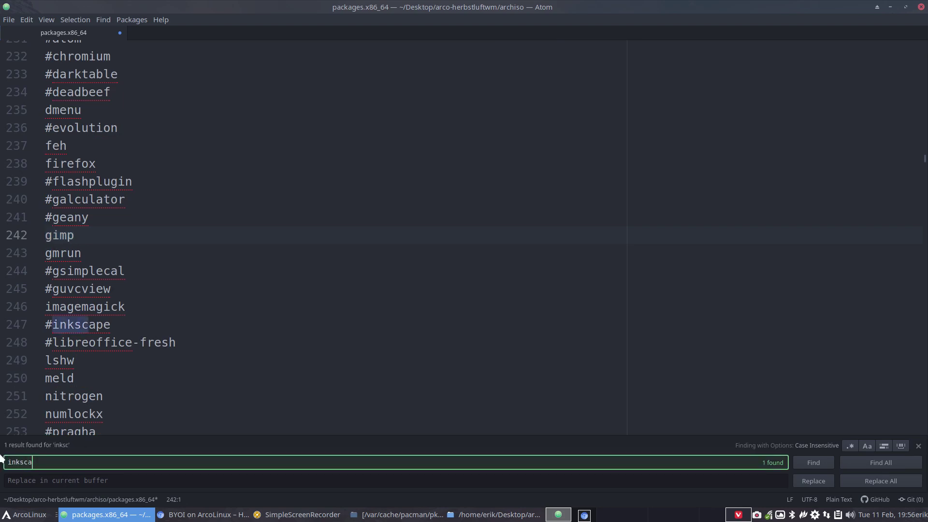
type("pe")
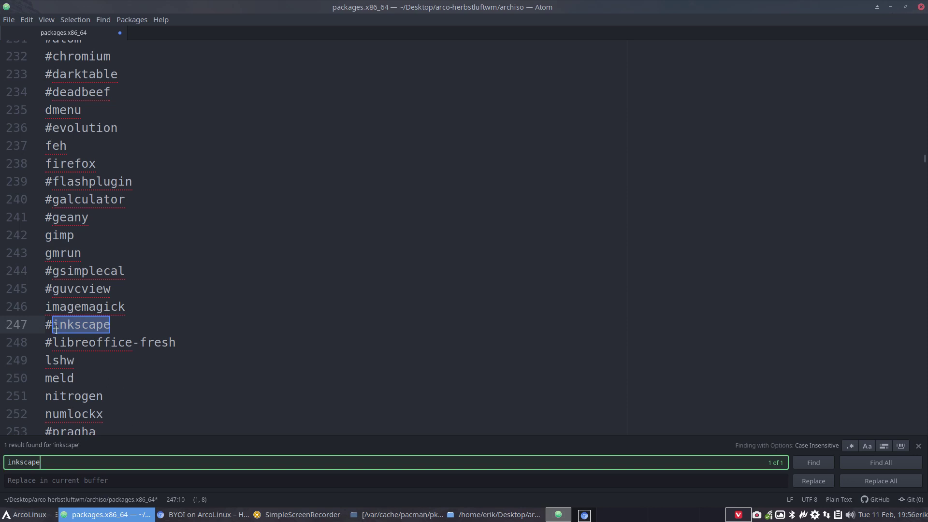
left_click(53, 325)
key("BackSpace")
key("Down")
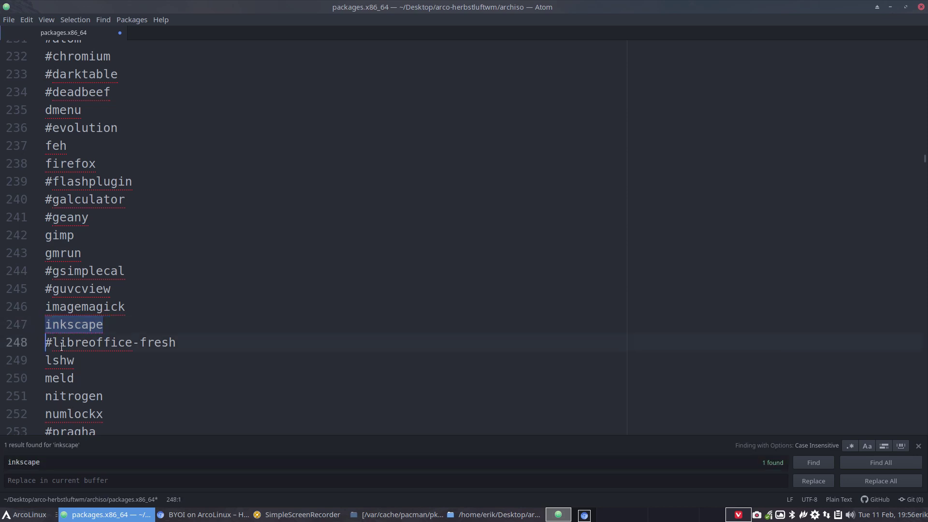
key("Delete")
key("ctrl+s")
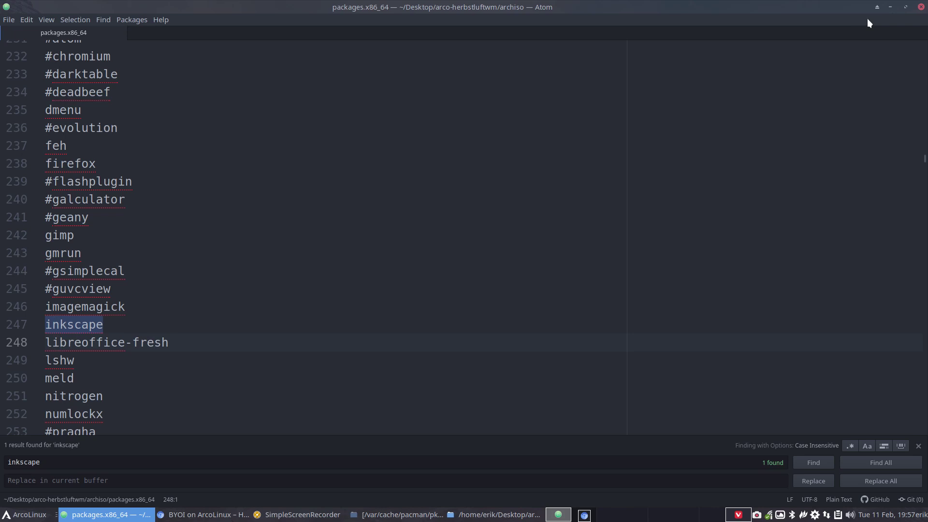
Remove the # before galculator and geany.
left_click_drag(56, 202, 36, 201)
key("Delete")
key("Down")
key("Delete")
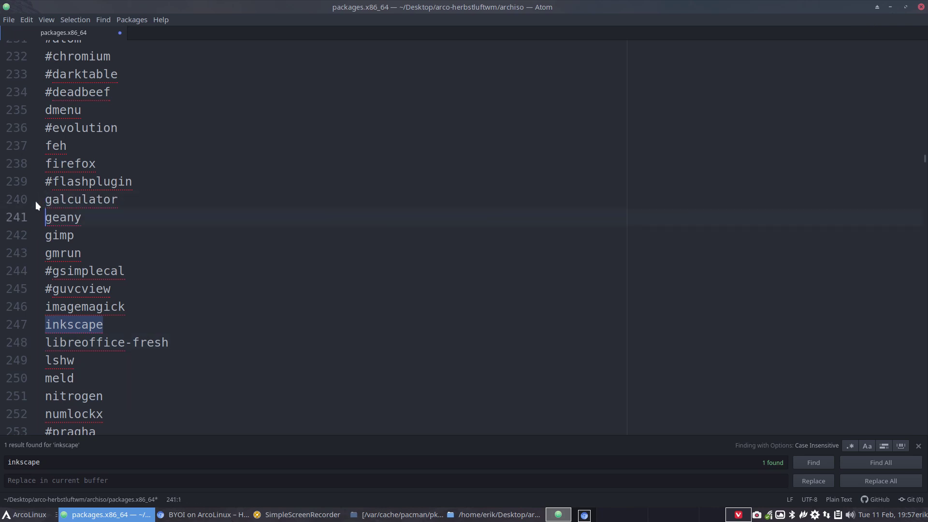
Close the editor and open arco-herbstluftwm's installation-scripts folder in Thunar.
left_click(920, 8)
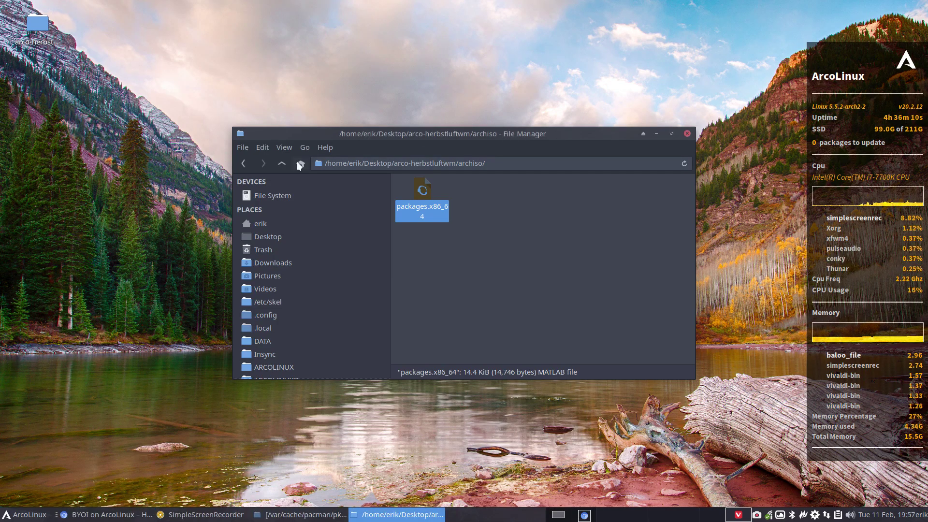
left_click(283, 164)
left_click_drag(369, 132, 137, 6)
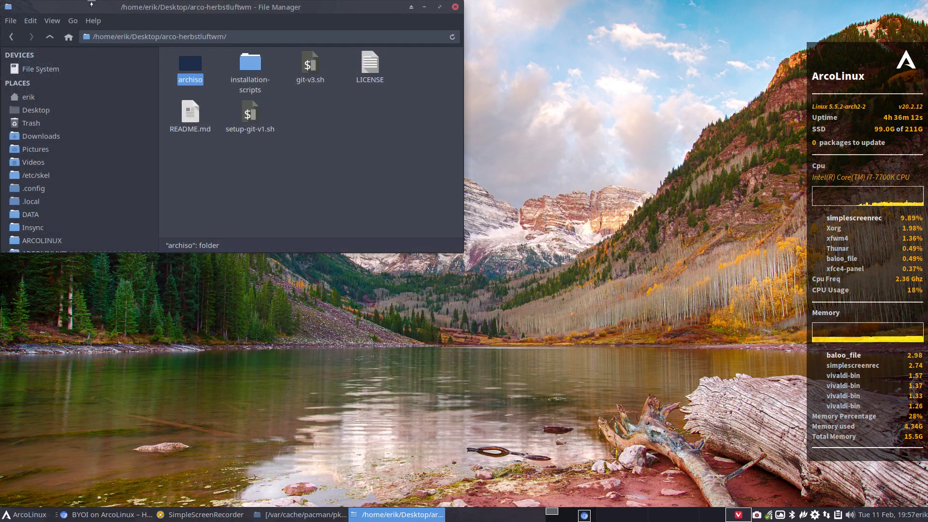
left_click(288, 158)
double_click(254, 64)
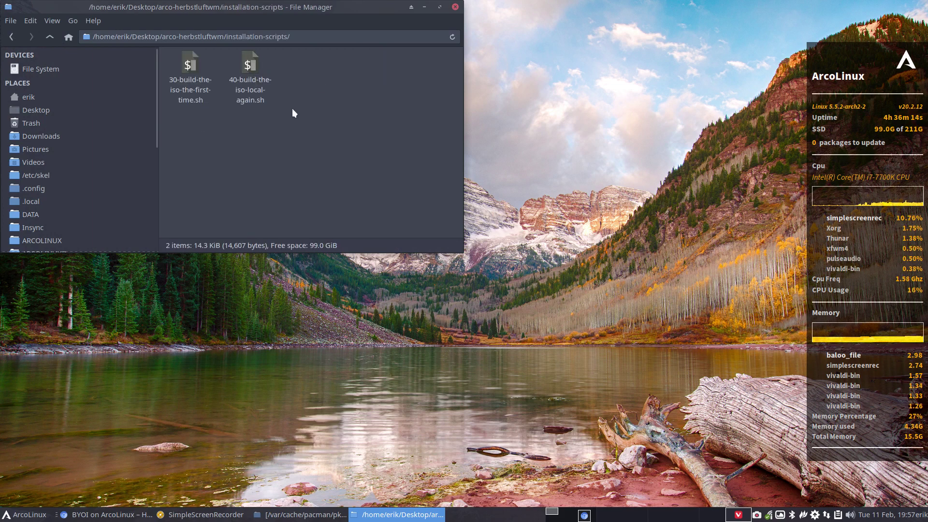
Select 40-build-the-iso-local-again.sh and open a second window on /var/cache/pacman/pkg.
left_click_drag(184, 136, 269, 51)
left_click(252, 140)
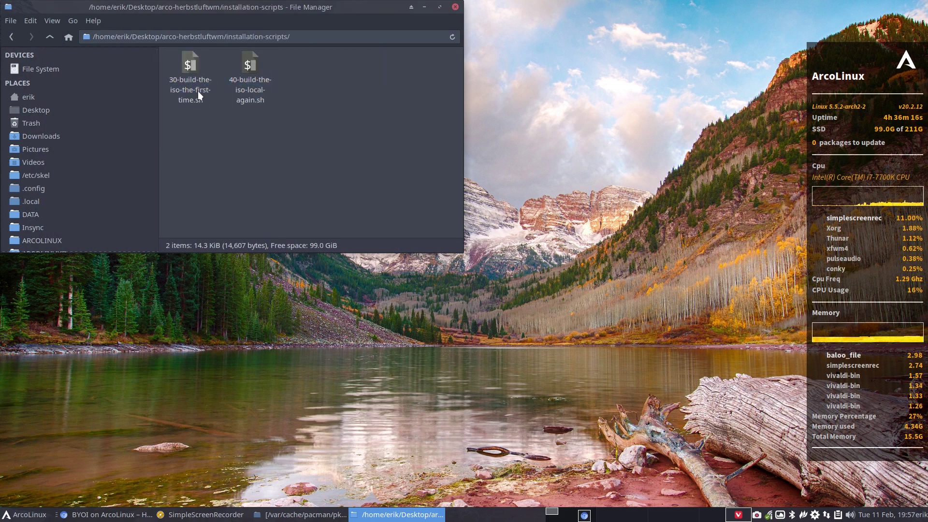
left_click(189, 65)
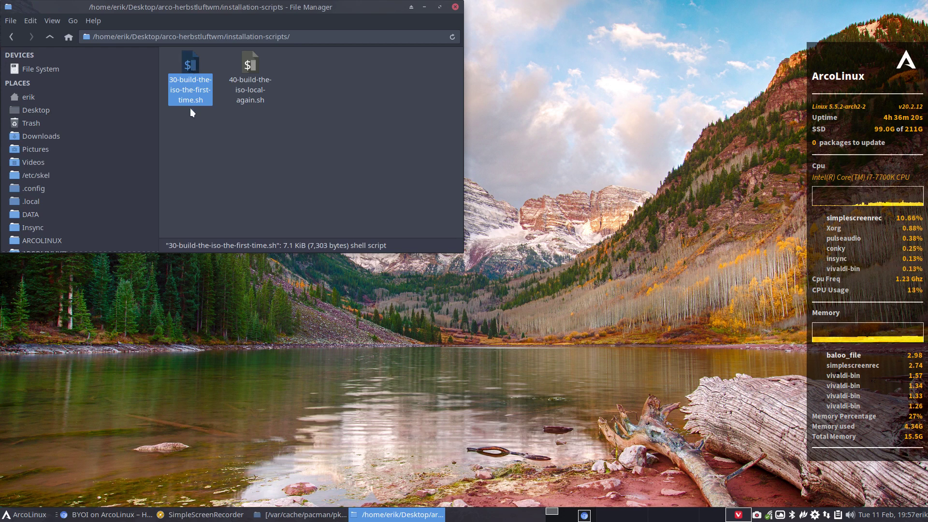
left_click(190, 108)
left_click(186, 65)
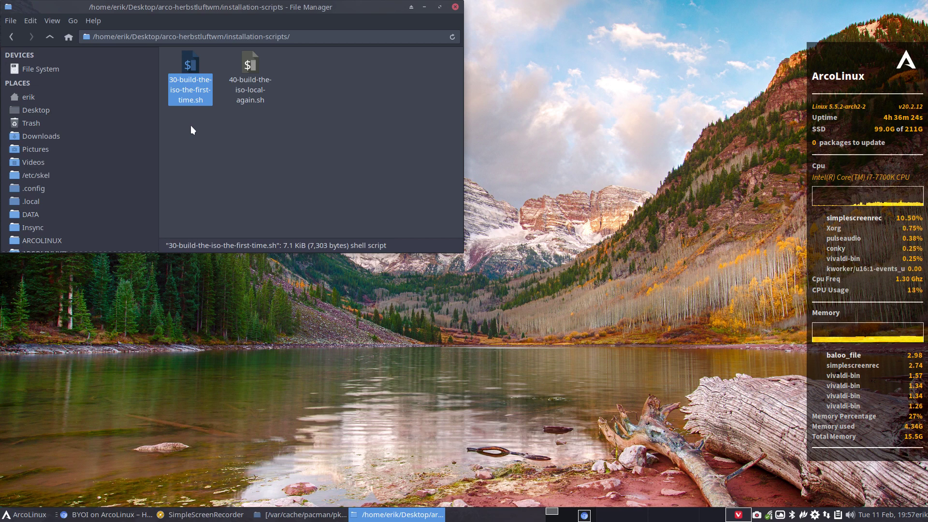
left_click(250, 78)
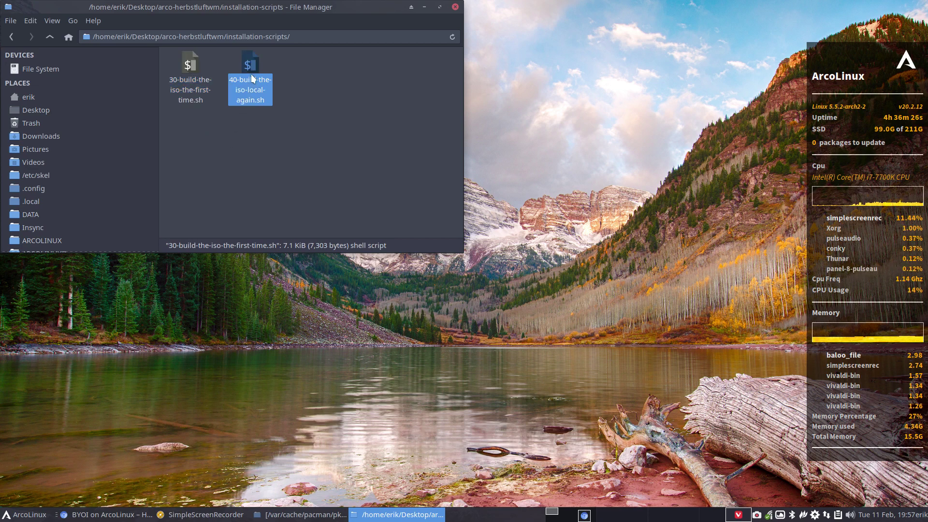
left_click(310, 515)
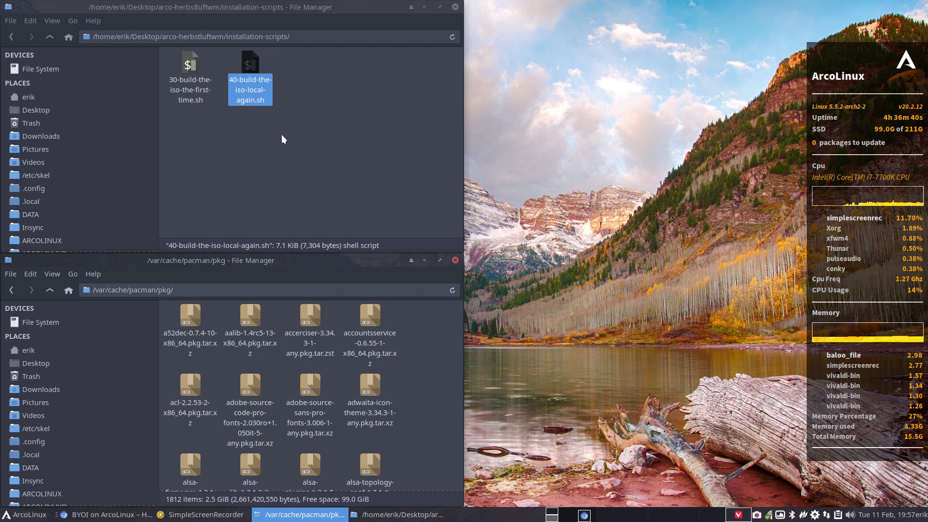
Run ./40-build-the-iso-local-again.sh in a right-half terminal and enter the sudo password.
right_click(323, 115)
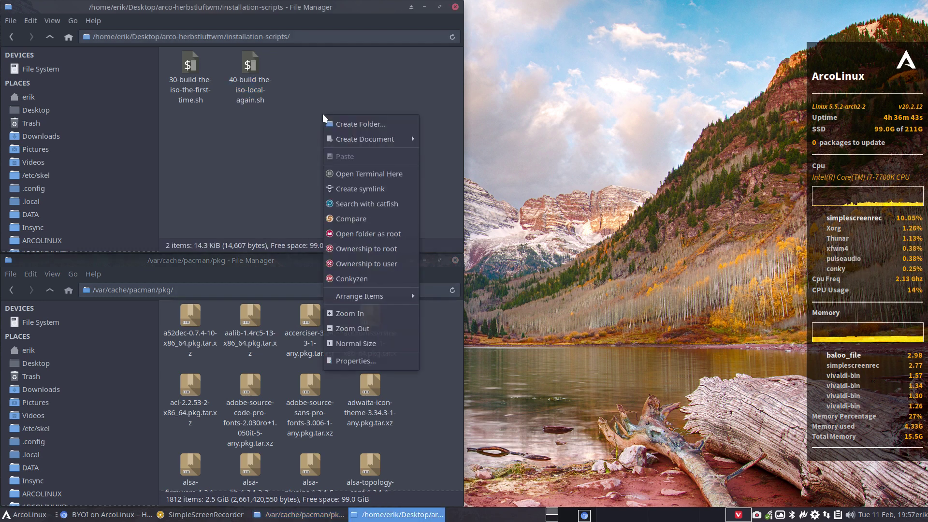
left_click(364, 174)
type("./4")
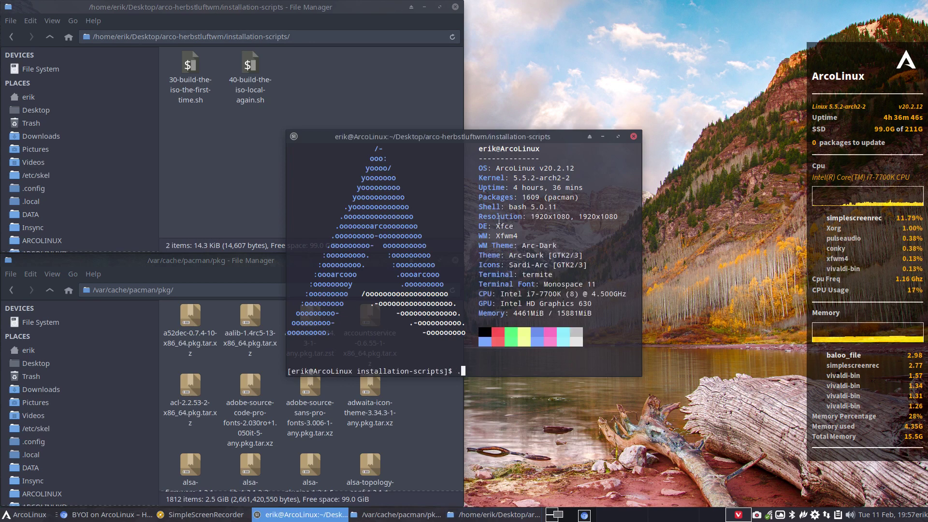
key("Tab")
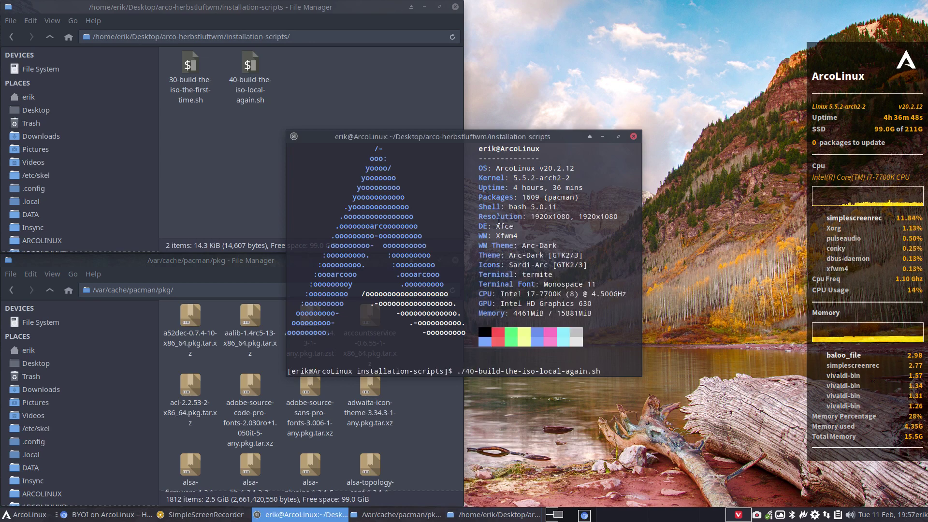
mouse_move(552, 158)
left_mouse_down()
mouse_move(908, 157)
mouse_move(924, 144)
left_mouse_up()
key("Return")
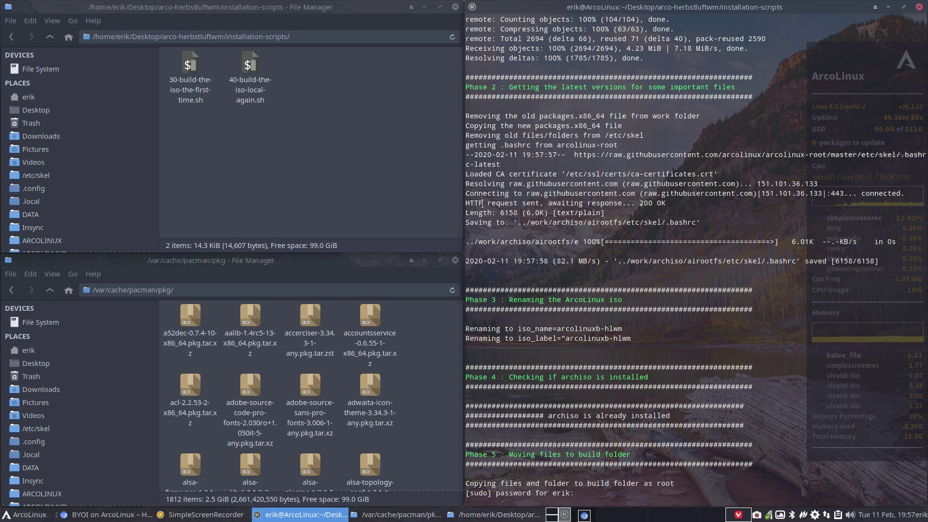
key("Return")
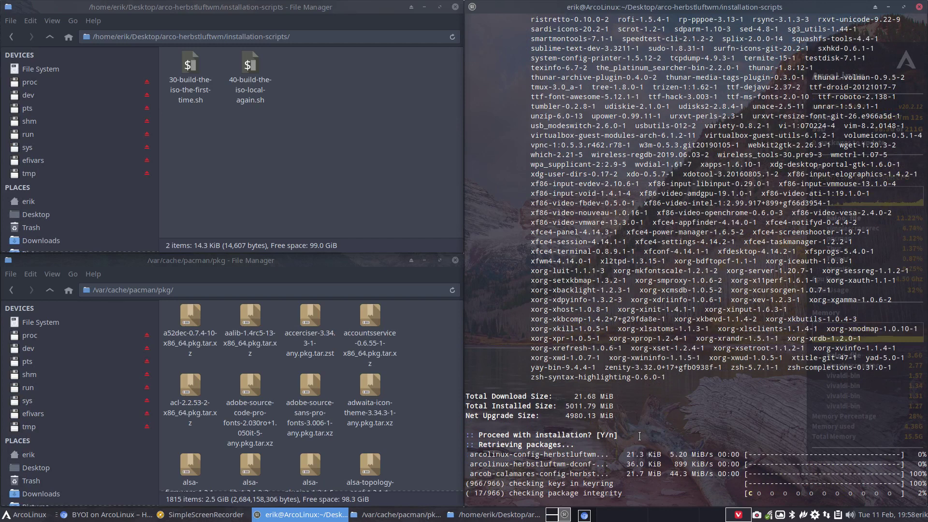
Go to the home folder and look inside ArcoLinuxB-Out.
left_click_drag(609, 475, 466, 456)
left_click(646, 477)
left_click(60, 202)
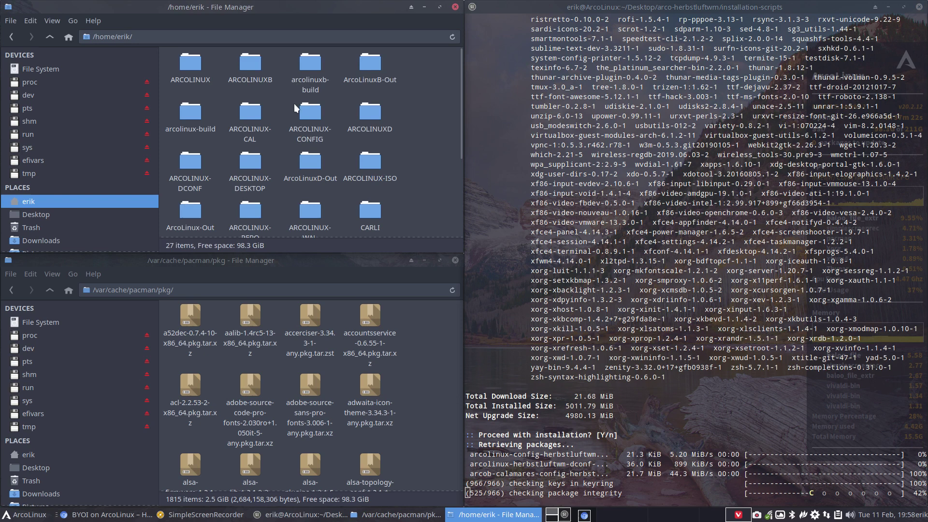
double_click(371, 64)
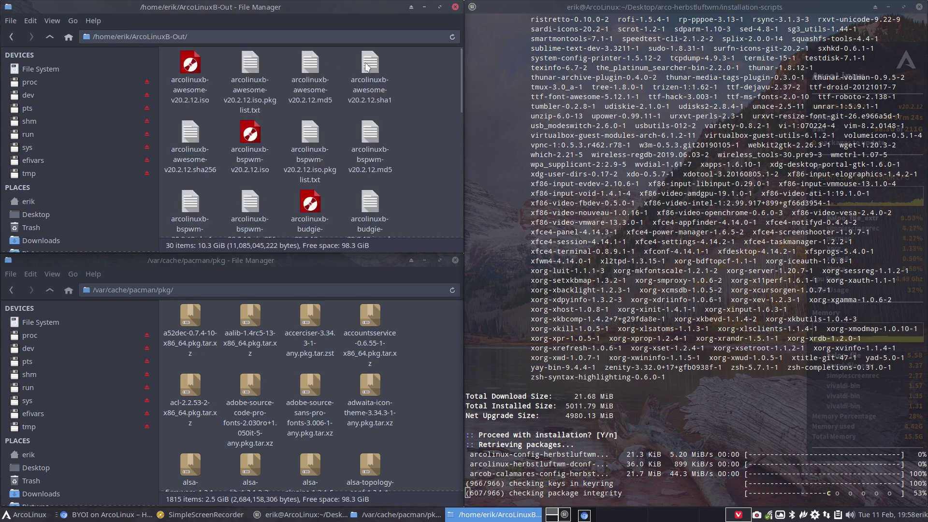
scroll(320, 125, "down", 3)
scroll(319, 121, "up", 3)
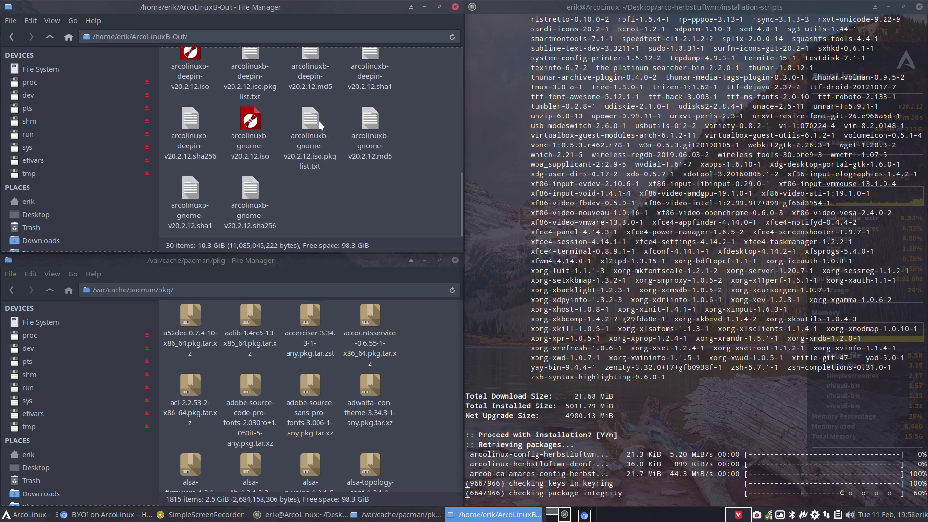
Check ArcoLinux-Out, then end in ArcoLinuxD-Out showing arcolinuxd-v20.2.12.iso.
left_click(49, 37)
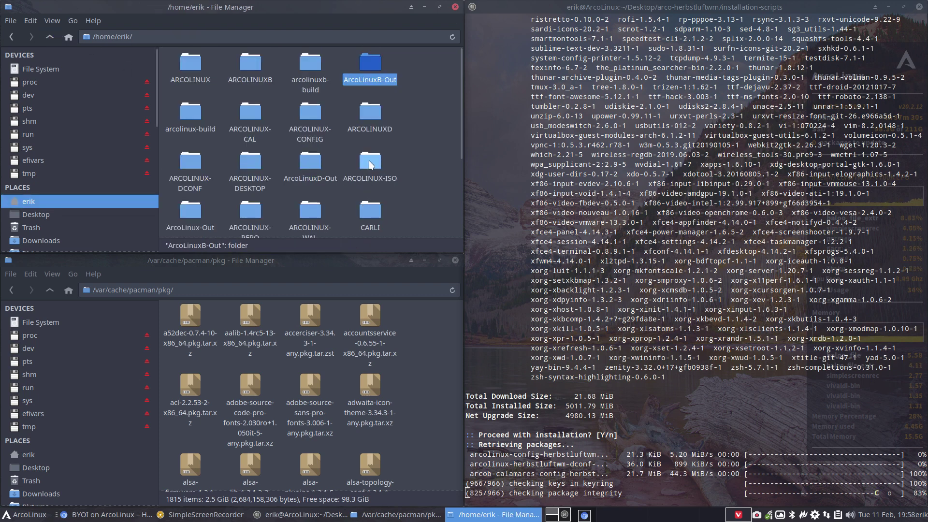
double_click(199, 216)
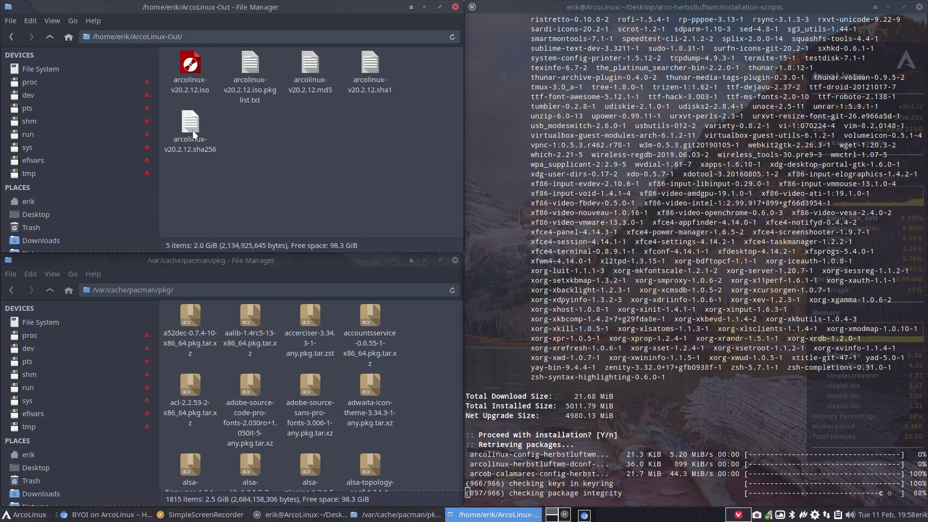
left_click(51, 37)
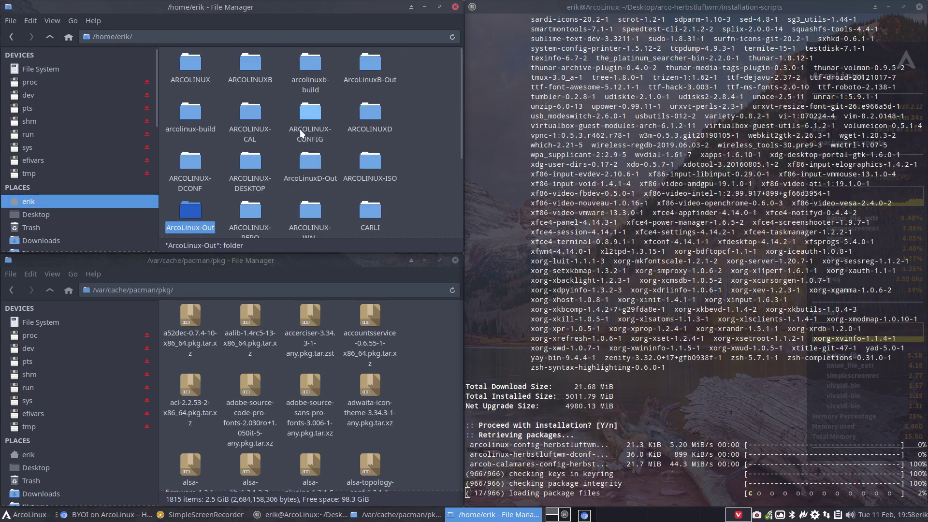
scroll(333, 187, "down", 3)
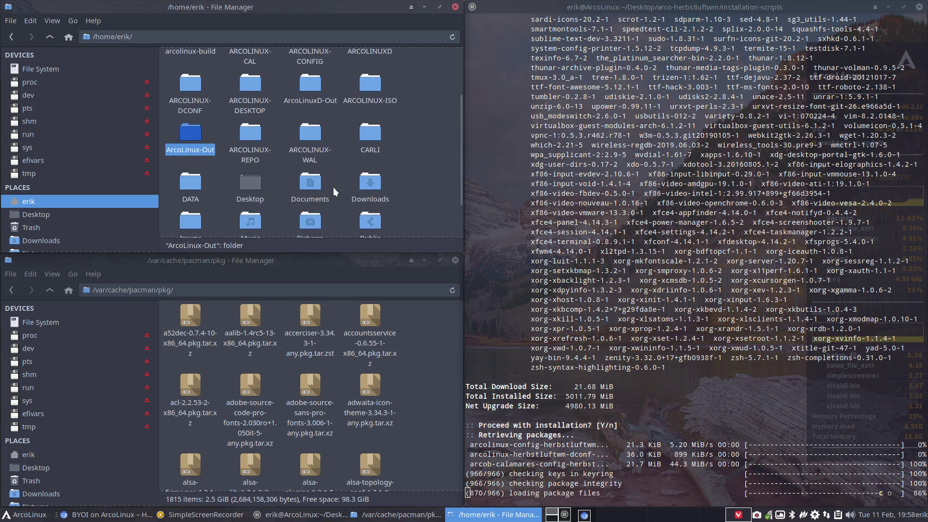
double_click(303, 91)
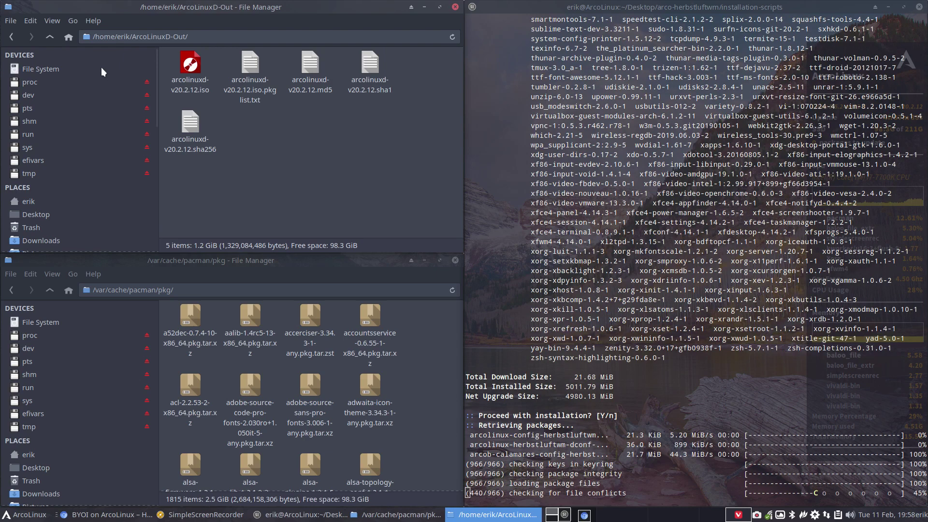
left_click(49, 34)
left_click(49, 35)
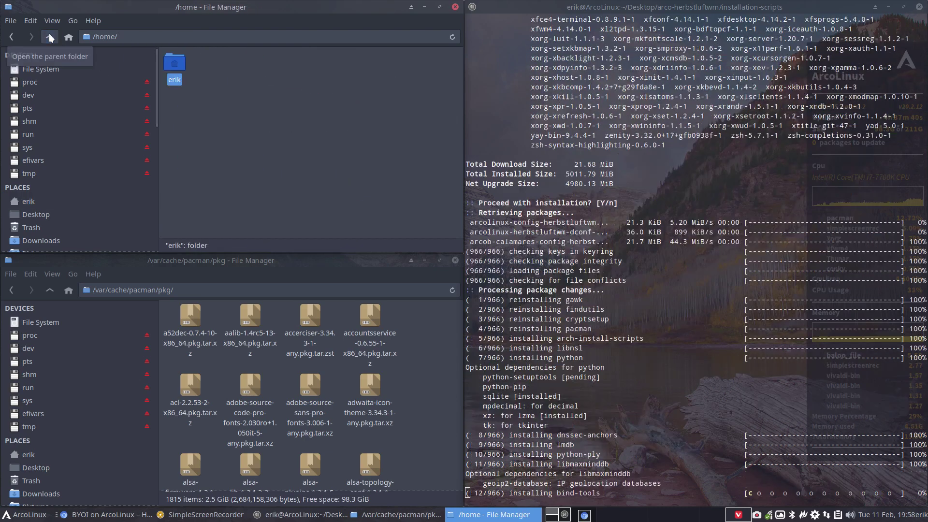
left_click(10, 41)
left_click(11, 40)
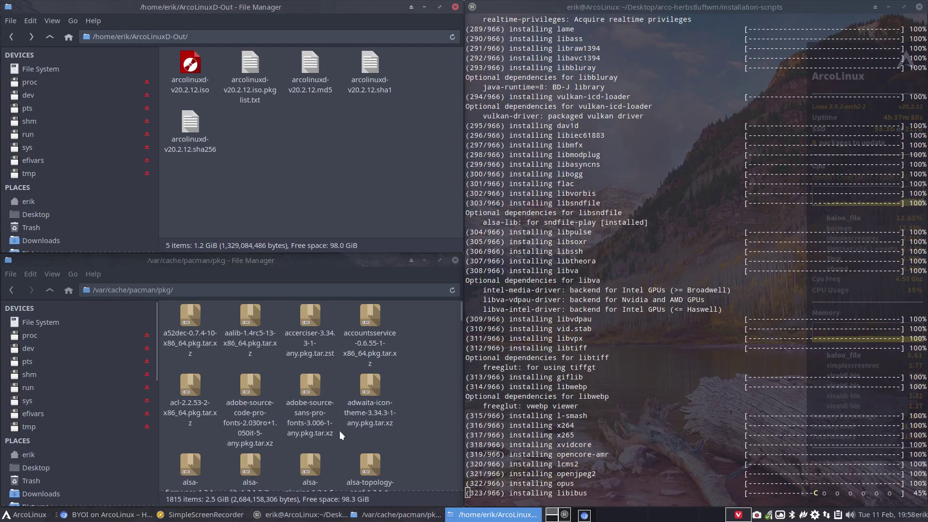
Go back to installation-scripts and select 40-build-the-iso-local-again.sh.
left_click(13, 39)
left_click(13, 38)
left_click(14, 39)
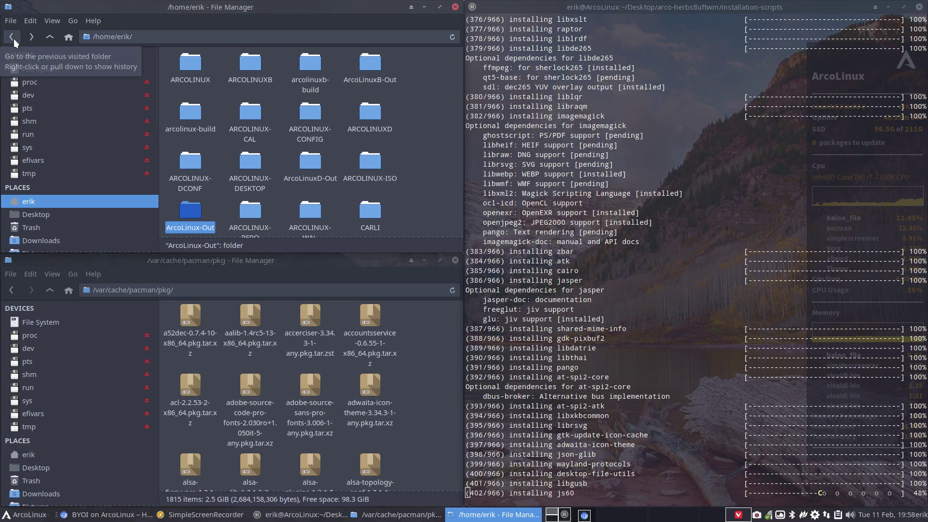
left_click(14, 39)
left_click(14, 39)
left_click(13, 39)
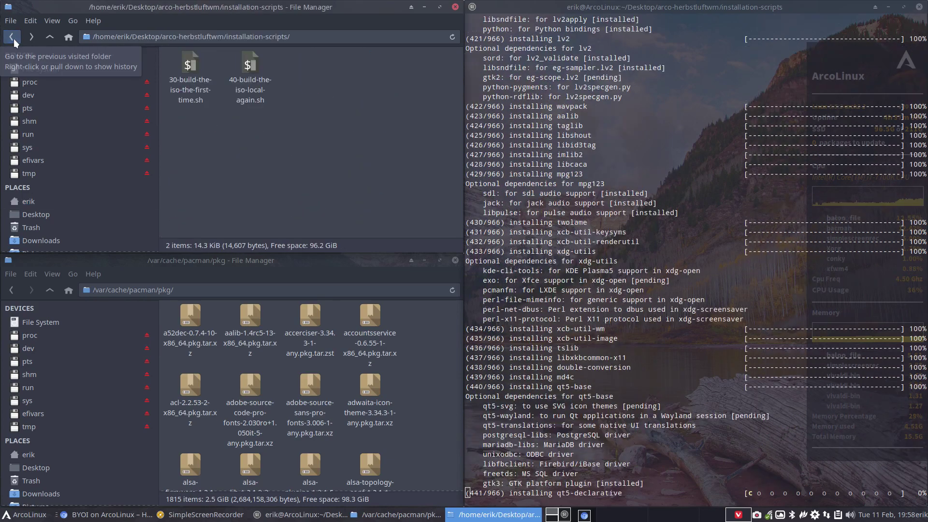
left_click(252, 66)
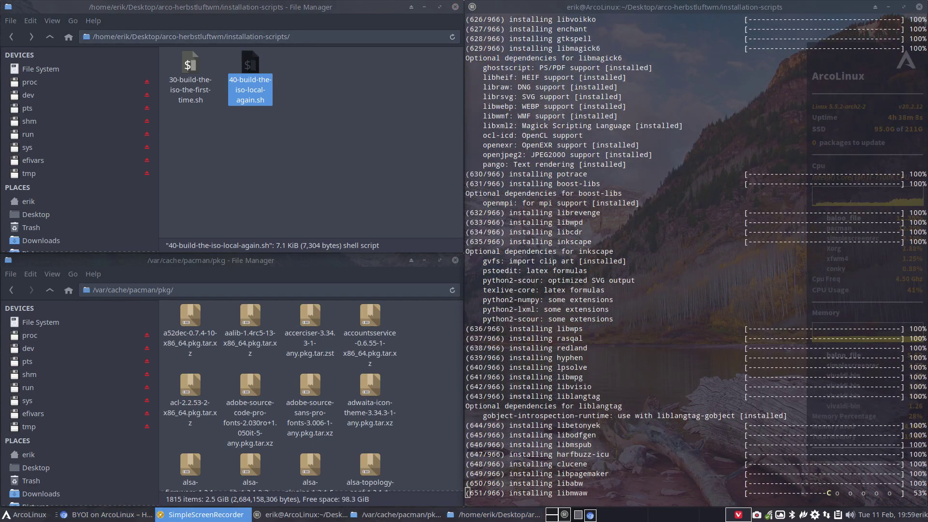
Scroll back through the finished build output to the libreoffice-fresh optional dependencies line.
left_click(646, 367)
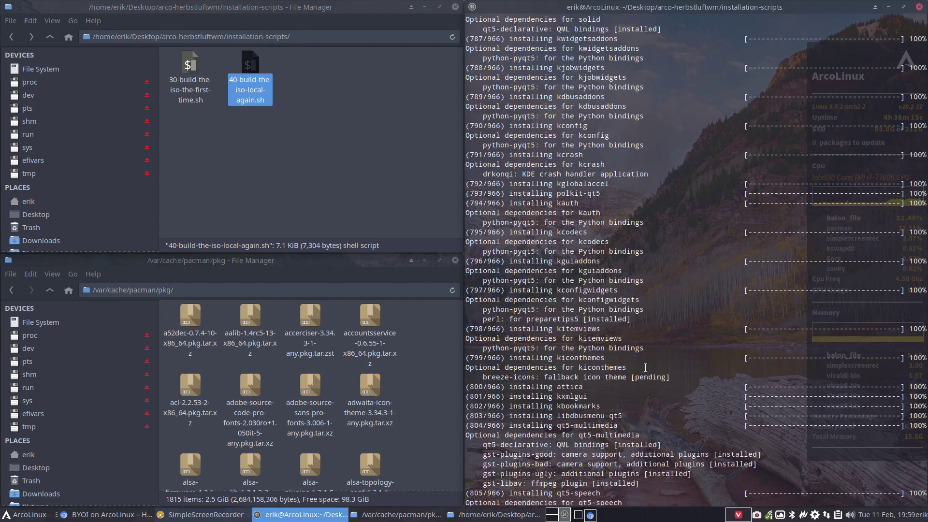
scroll(646, 368, "up", 15)
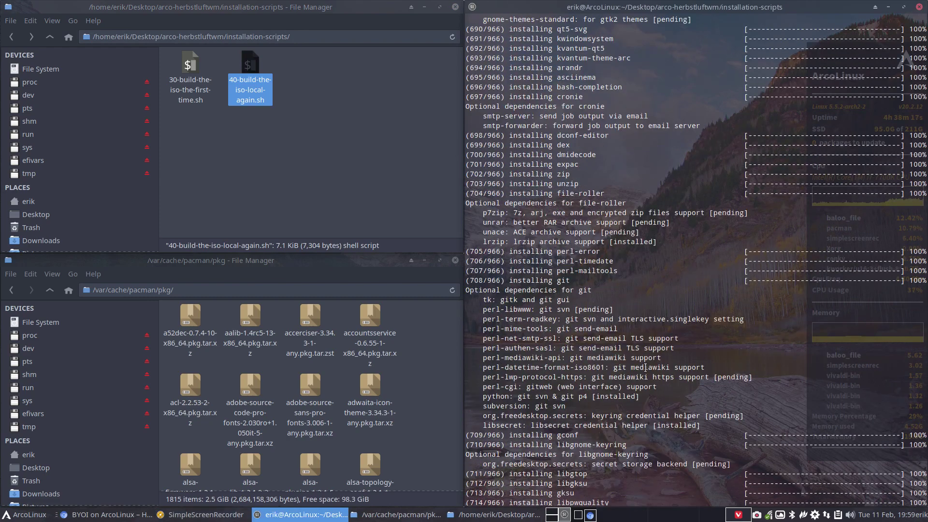
scroll(645, 368, "up", 10)
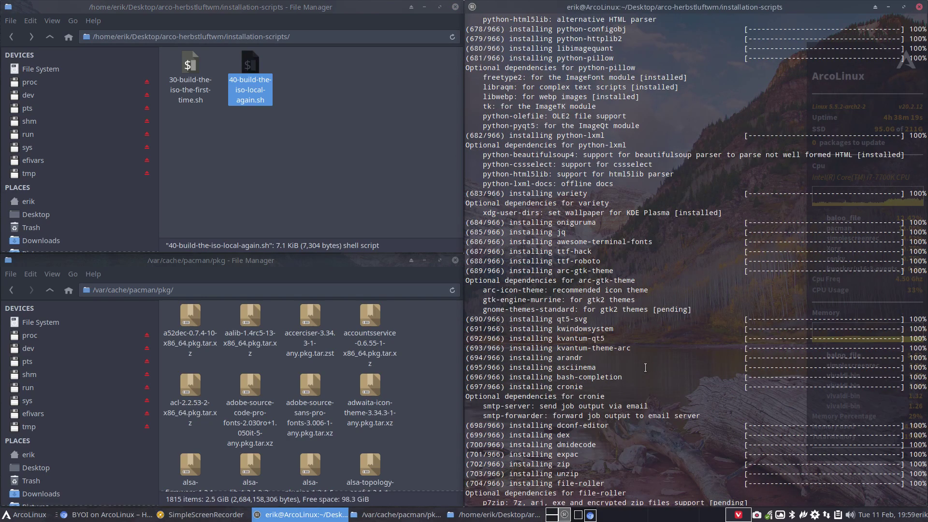
scroll(645, 367, "up", 4)
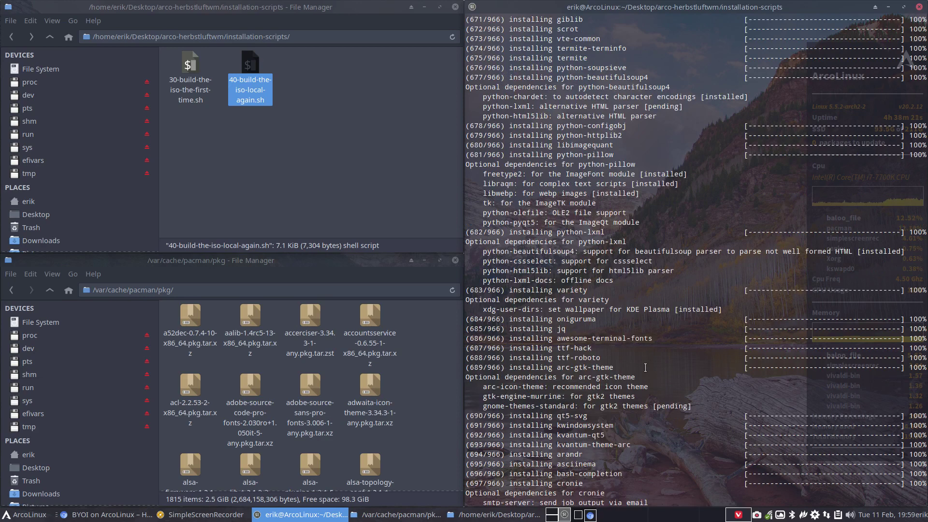
scroll(645, 367, "up", 8)
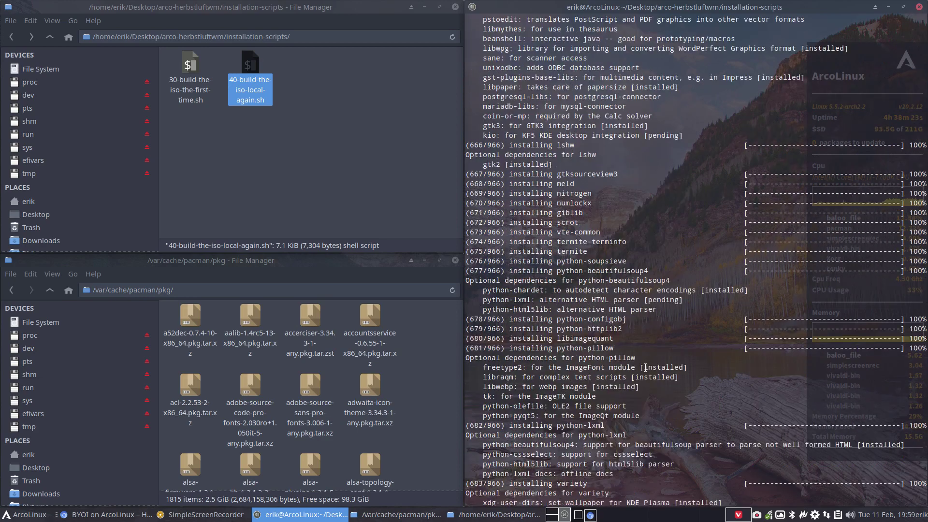
scroll(645, 367, "up", 4)
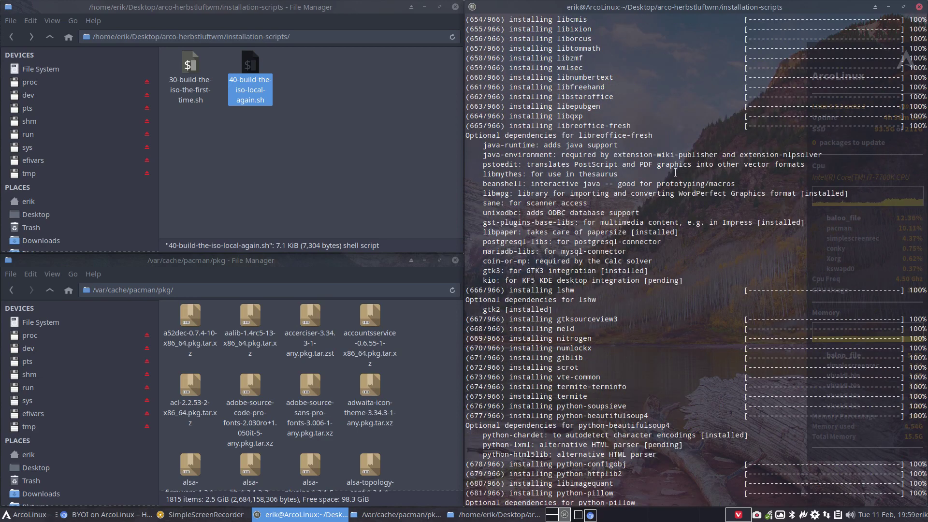
left_click_drag(473, 135, 513, 127)
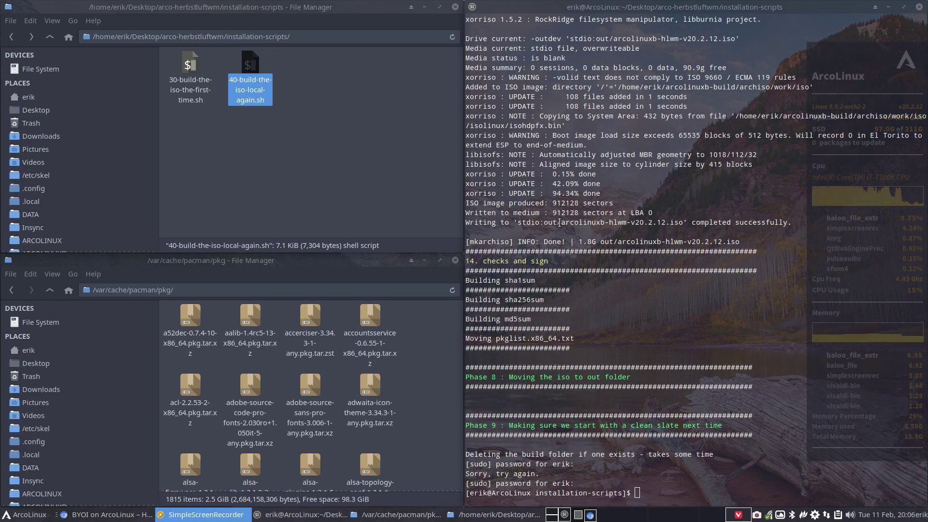
left_click_drag(560, 223, 601, 223)
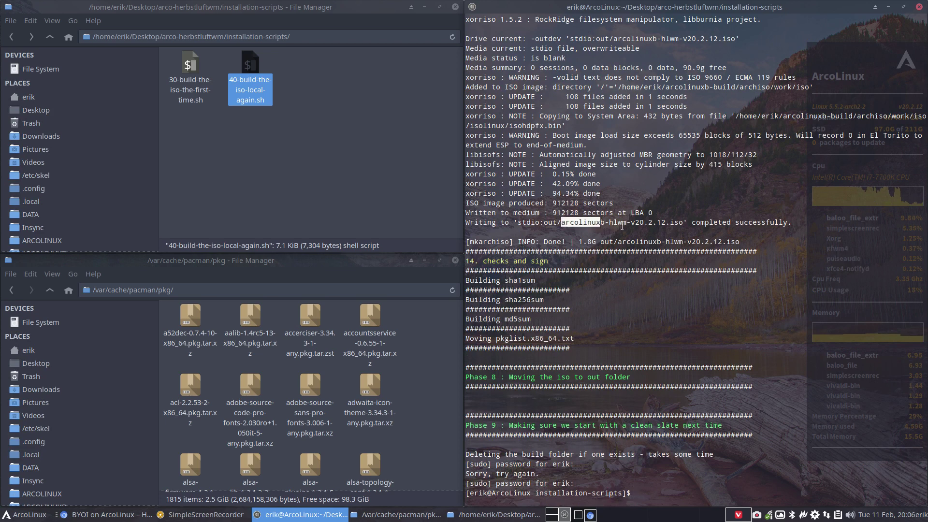
left_click(619, 224)
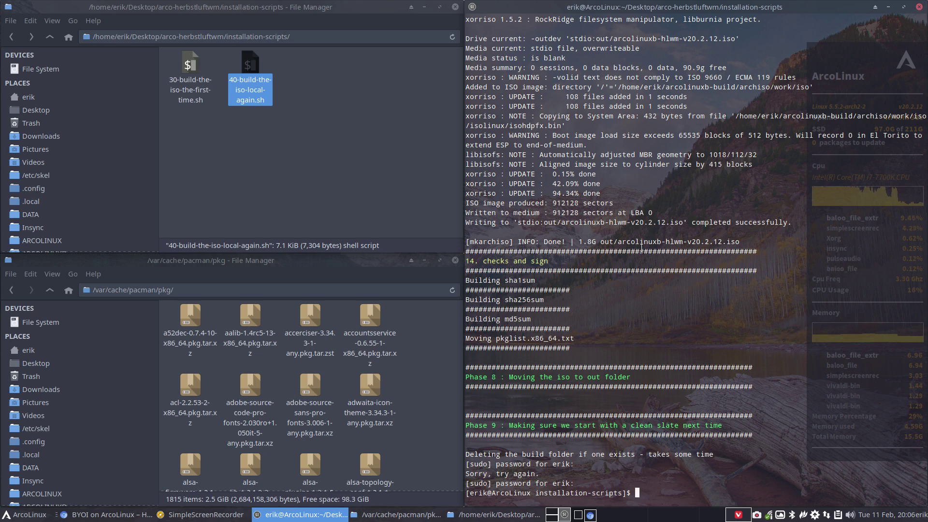
Open arcolinuxb-hlwm-v20.2.12.iso.pkglist.txt from ArcoLinuxB-Out in Sublime Text and scroll through it.
left_click(79, 98)
double_click(311, 66)
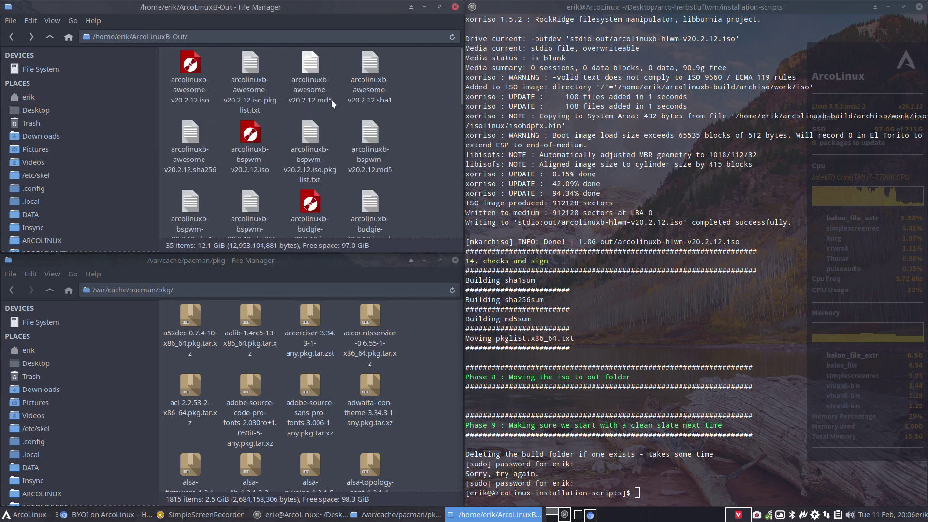
scroll(330, 120, "down", 3)
scroll(329, 120, "down", 5)
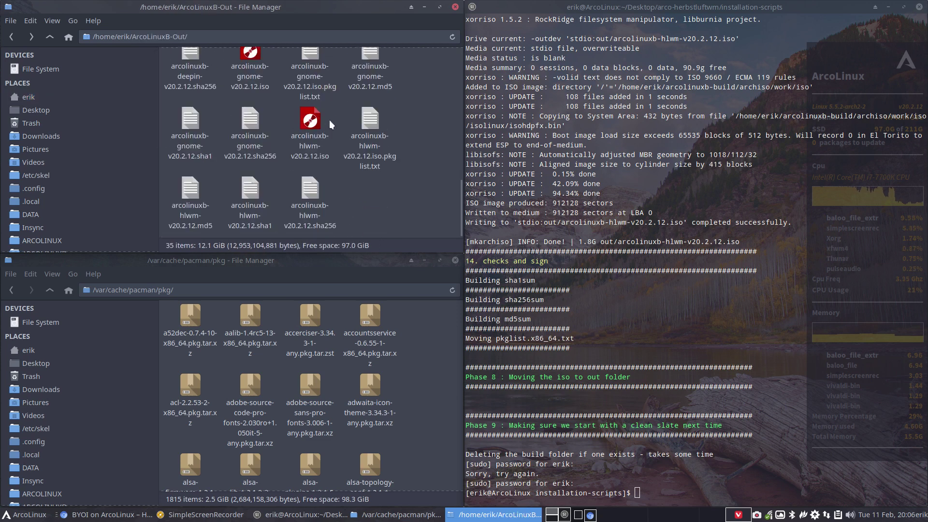
left_click(312, 123)
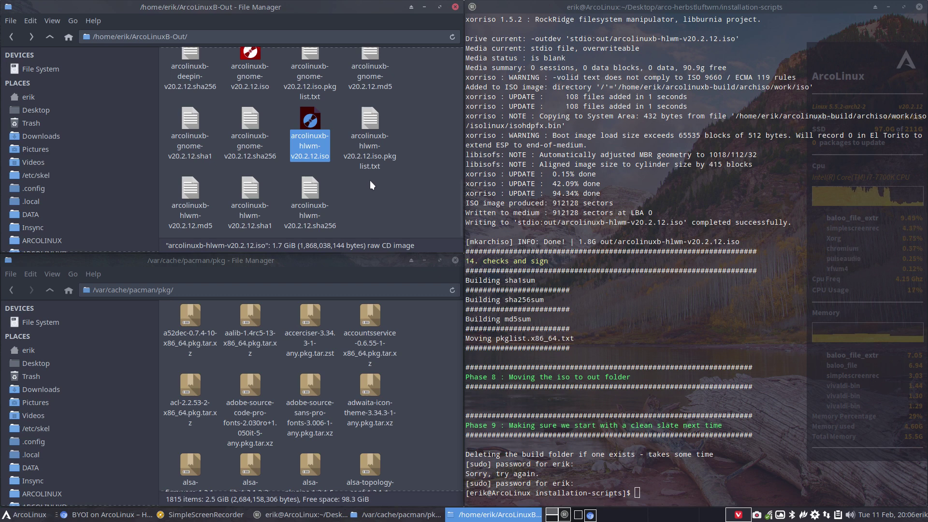
double_click(371, 122)
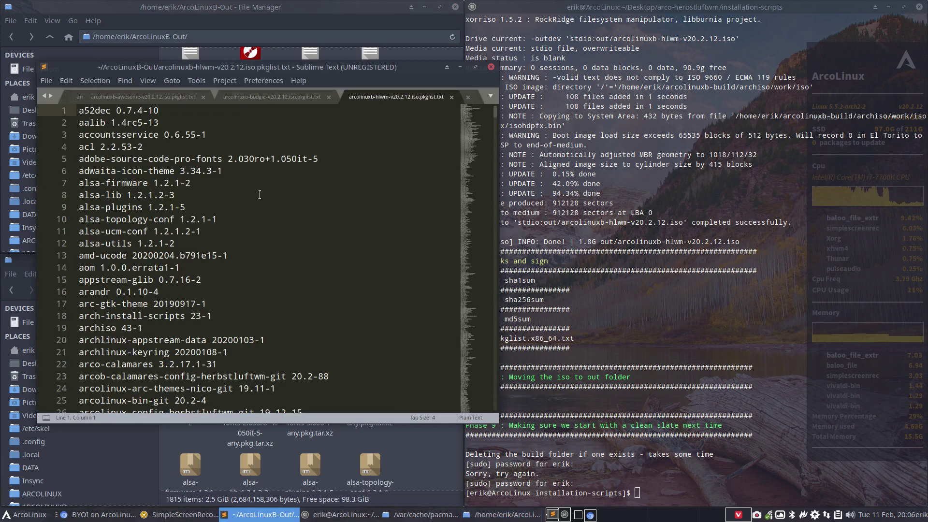
scroll(119, 224, "down", 15)
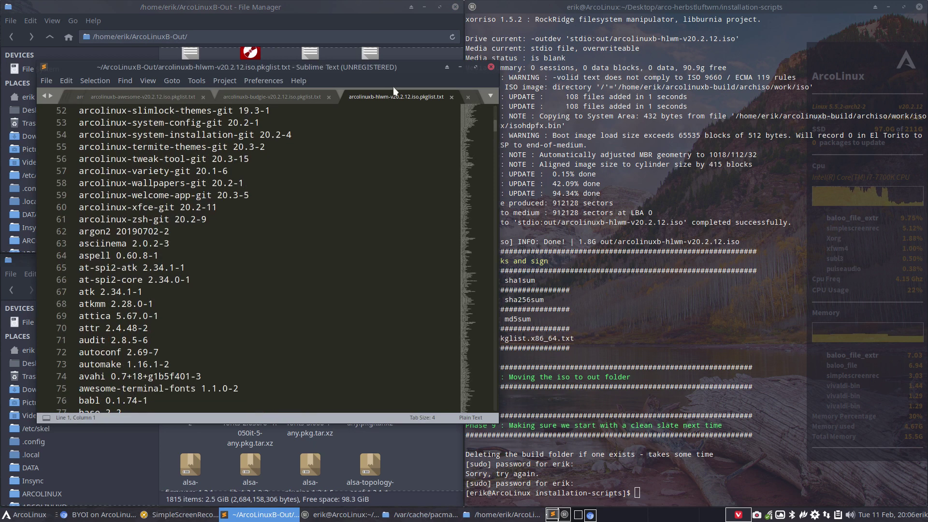
Minimize the package list and select the hlwm ISO's md5, sha1 and sha256 files.
left_click(460, 66)
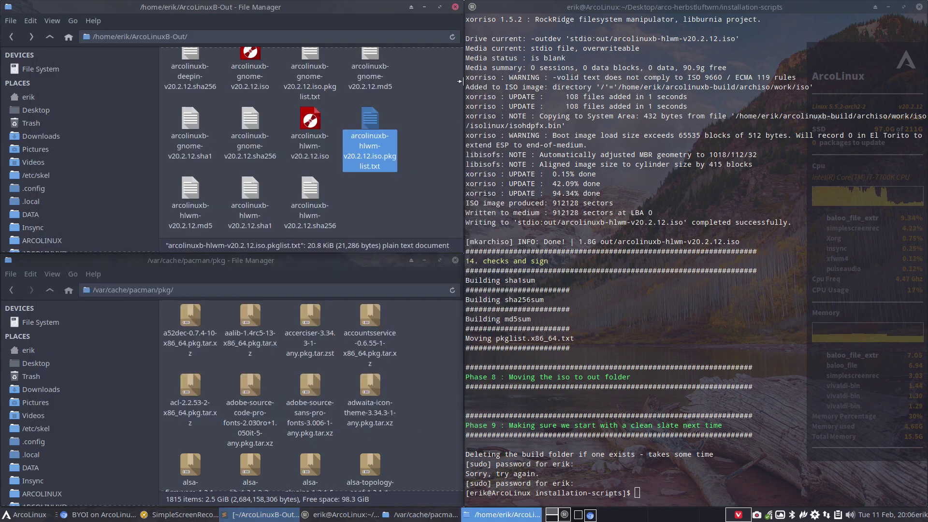
left_click_drag(359, 201, 177, 215)
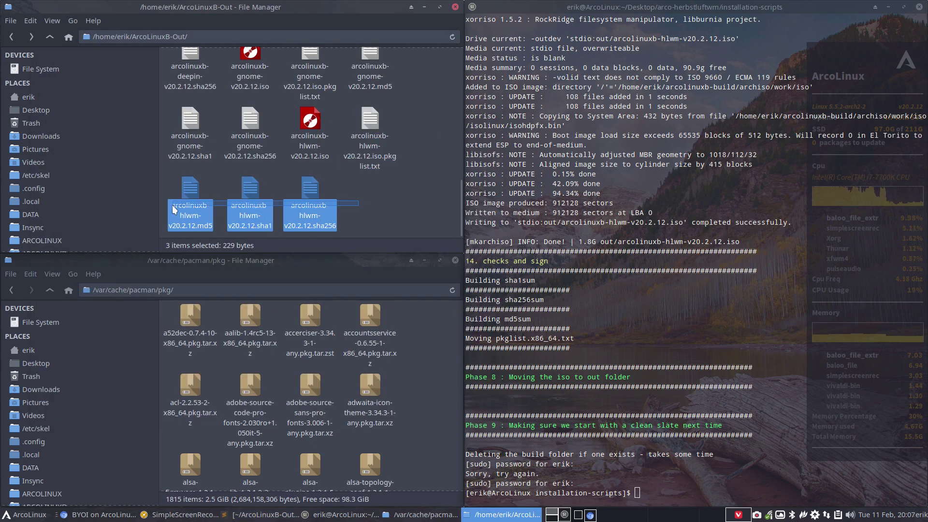
left_click(658, 302)
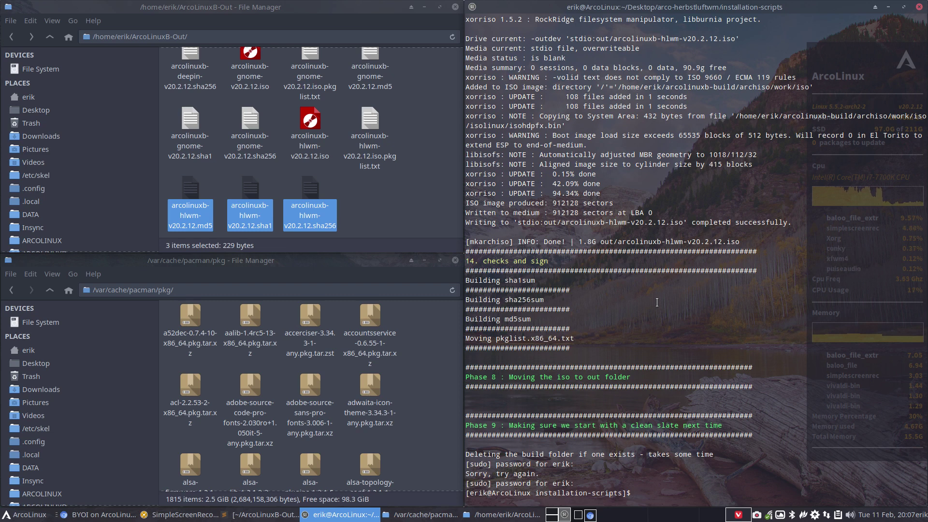
Navigate back in Thunar from the home folder up to the arco-herbstluftwm folder.
left_click(11, 37)
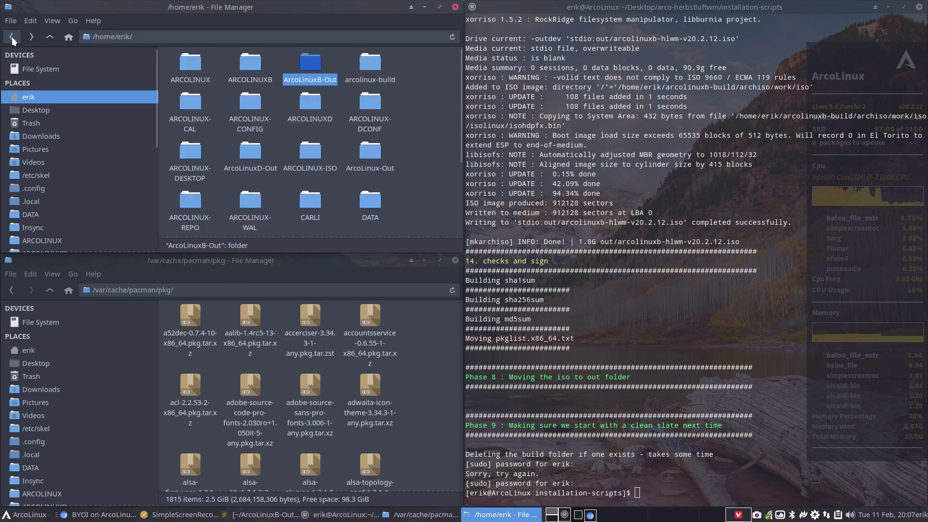
left_click(12, 36)
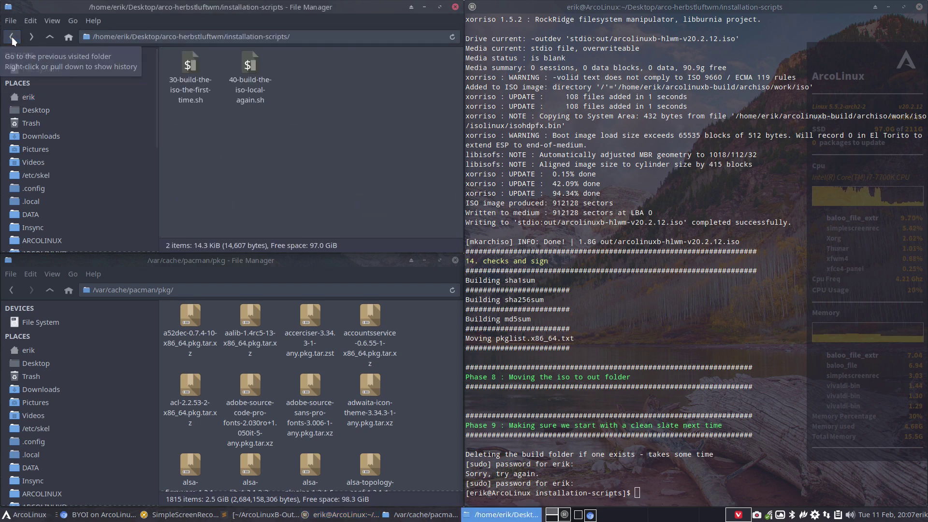
left_click(56, 36)
Check packages.x86_64 inside archiso, return to arco-herbstluftwm, and bring SimpleScreenRecorder into focus.
left_click(187, 66)
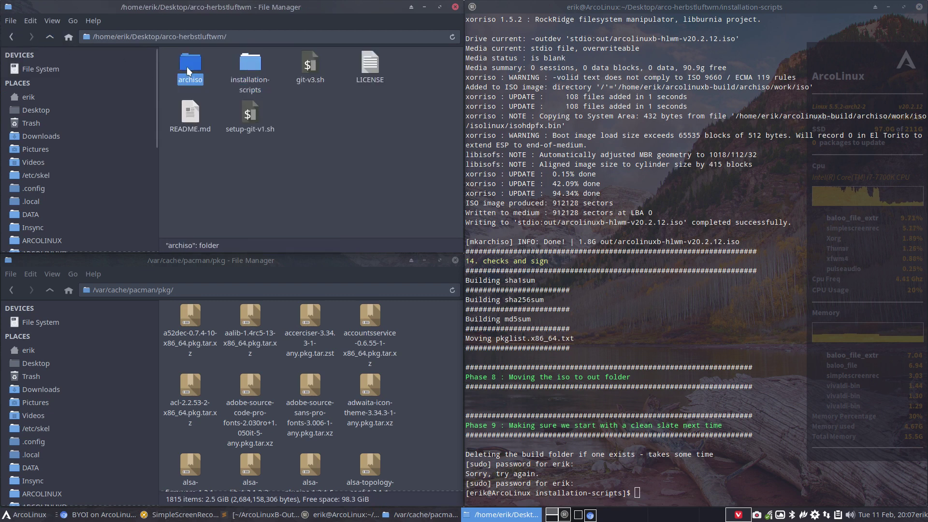
double_click(186, 67)
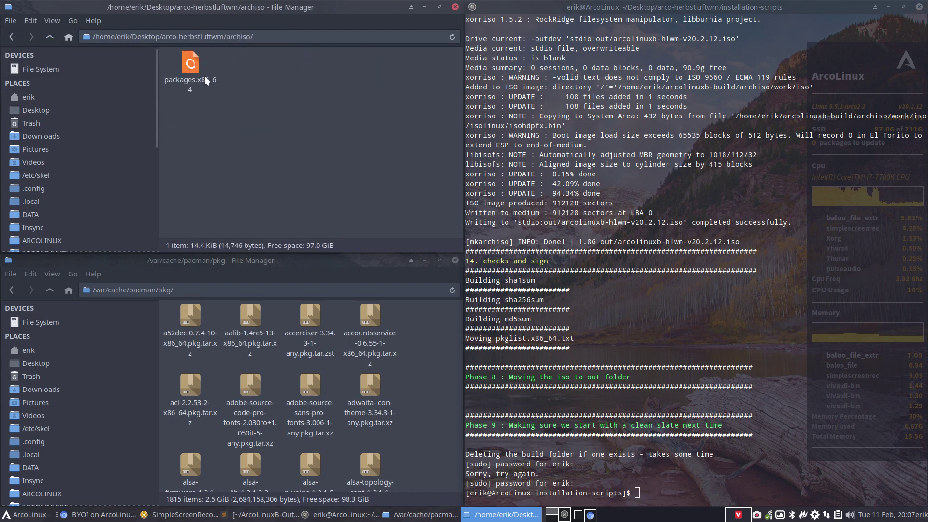
left_click(50, 37)
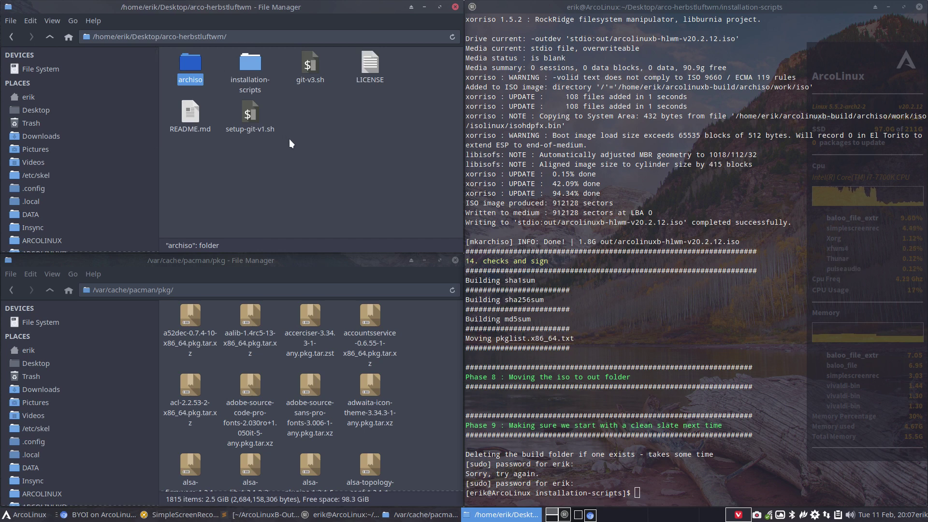
key("ctrl+r")
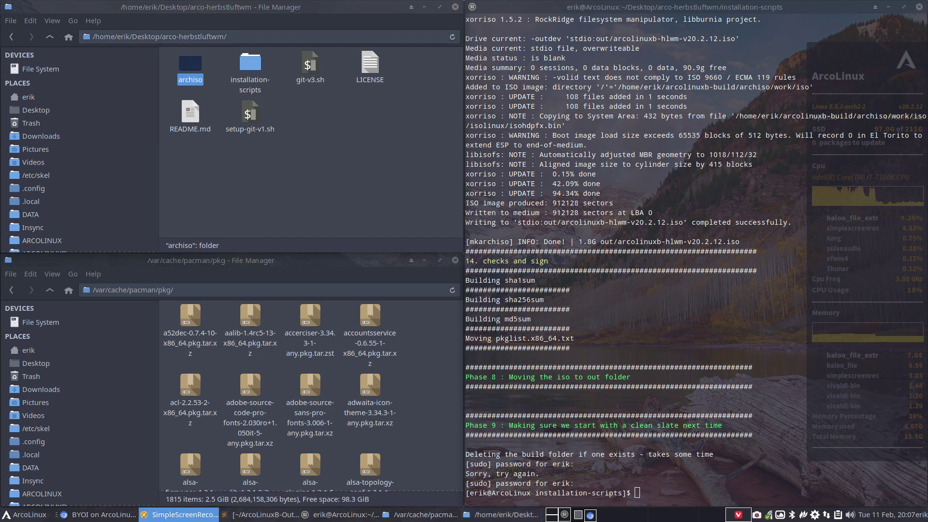